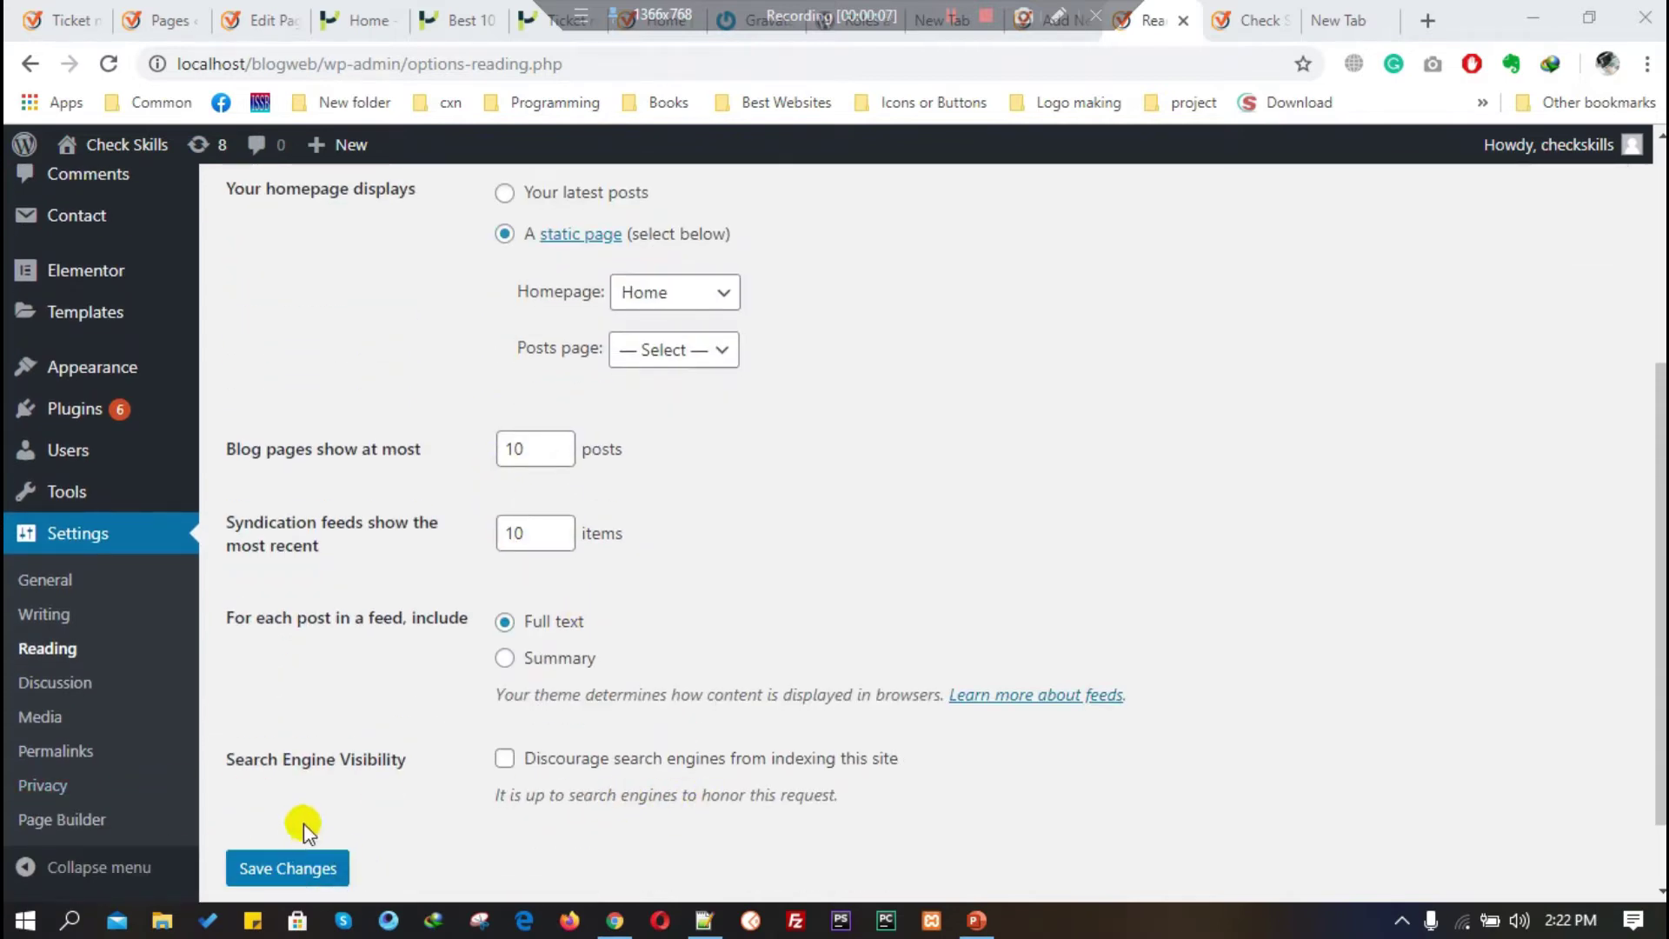
Step: Open the Discussion settings and review the default post settings, including the option allowing comments on new posts
left_click(47, 683)
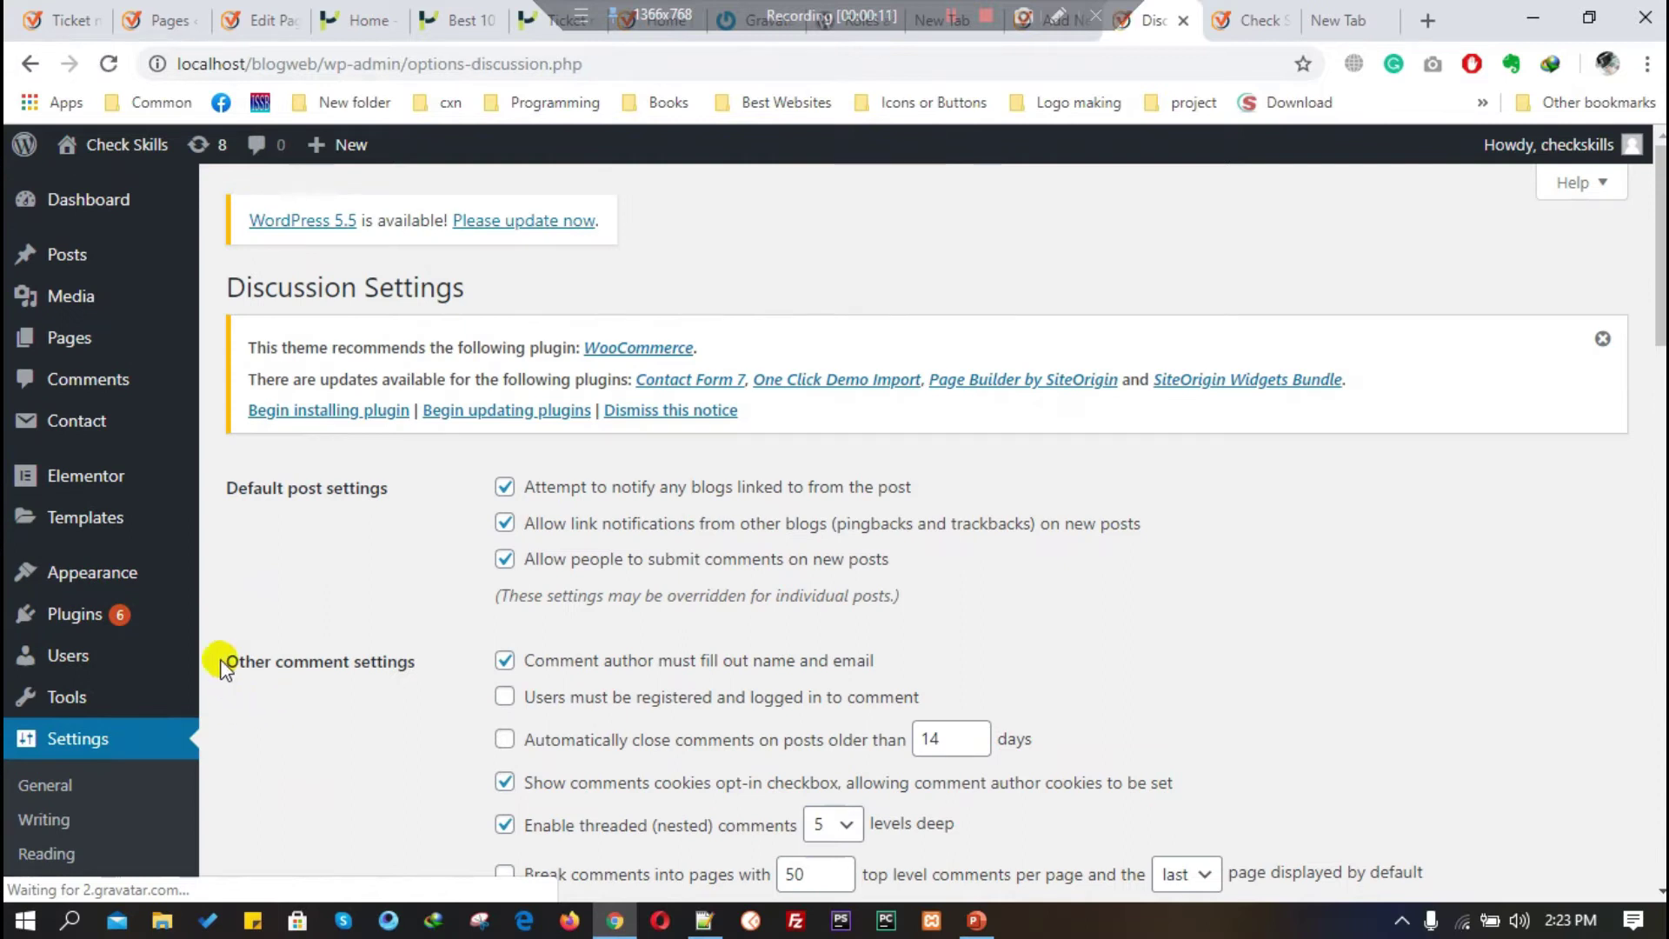
scroll(429, 540, "down", 1)
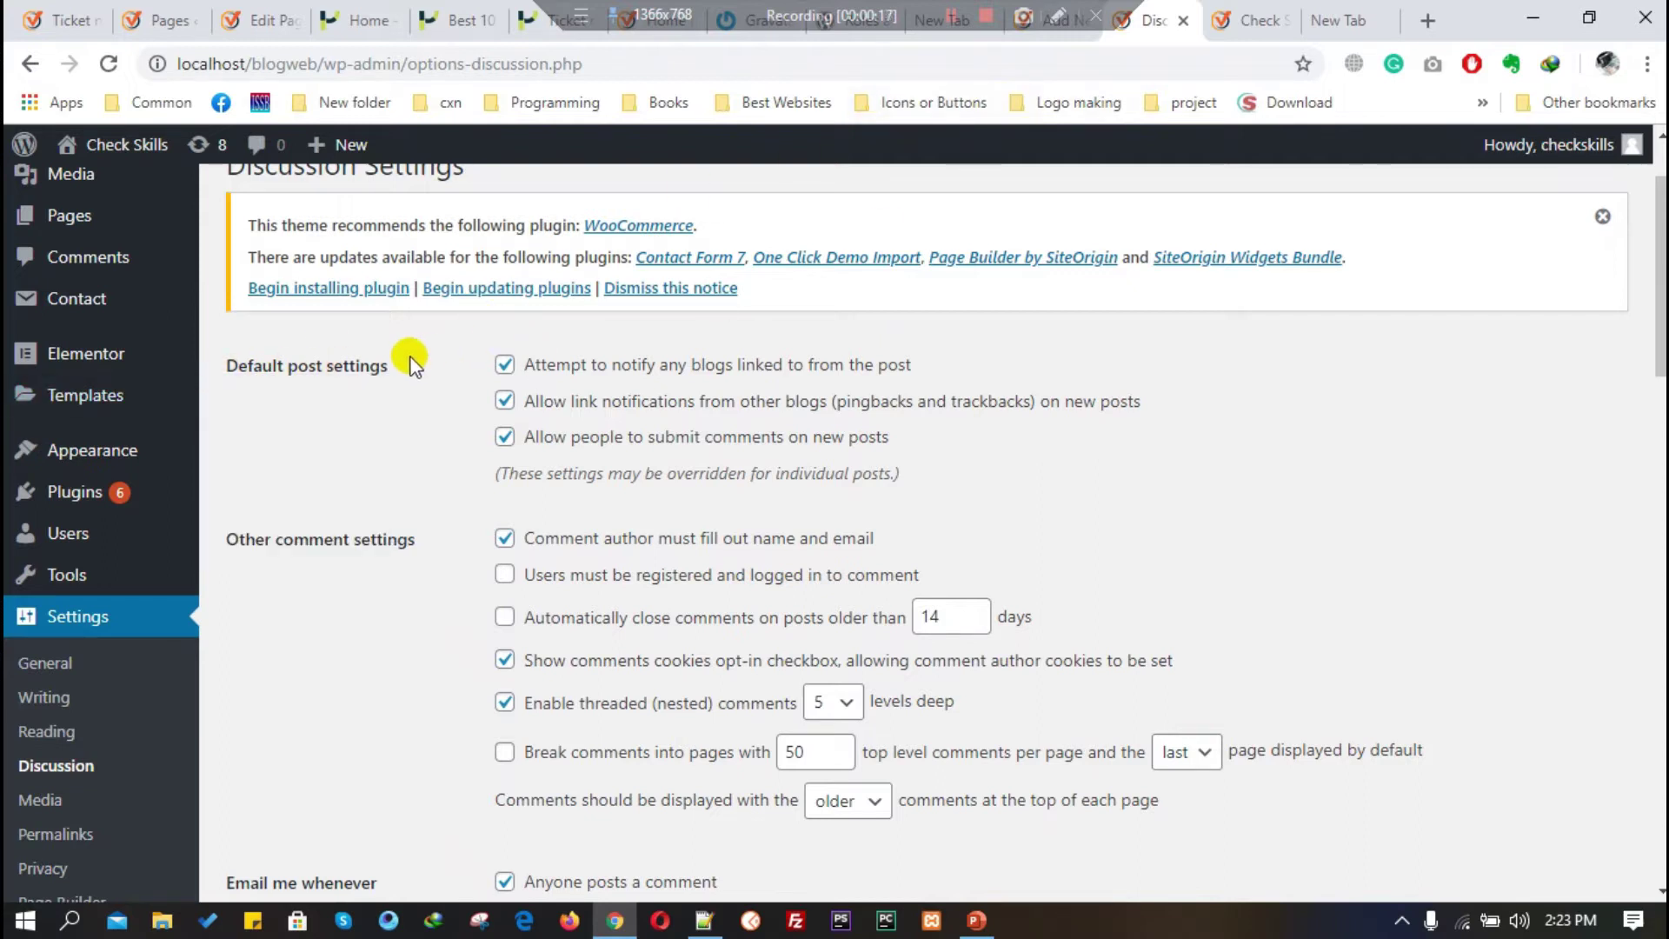
triple_click(339, 374)
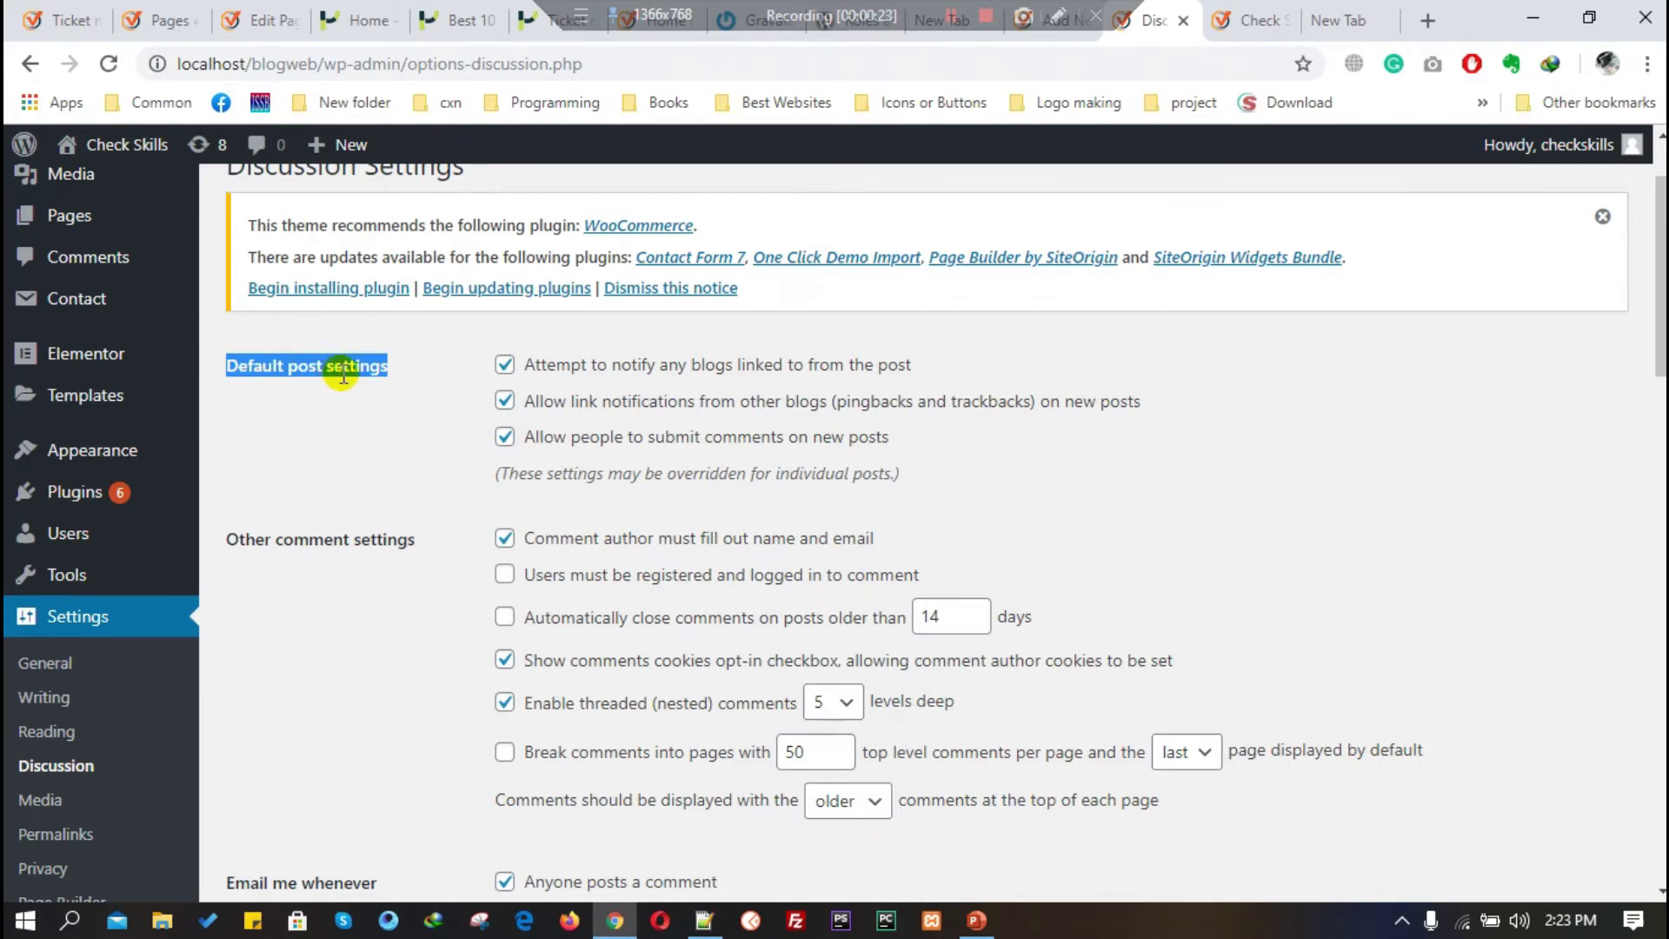
scroll(391, 414, "up", 2)
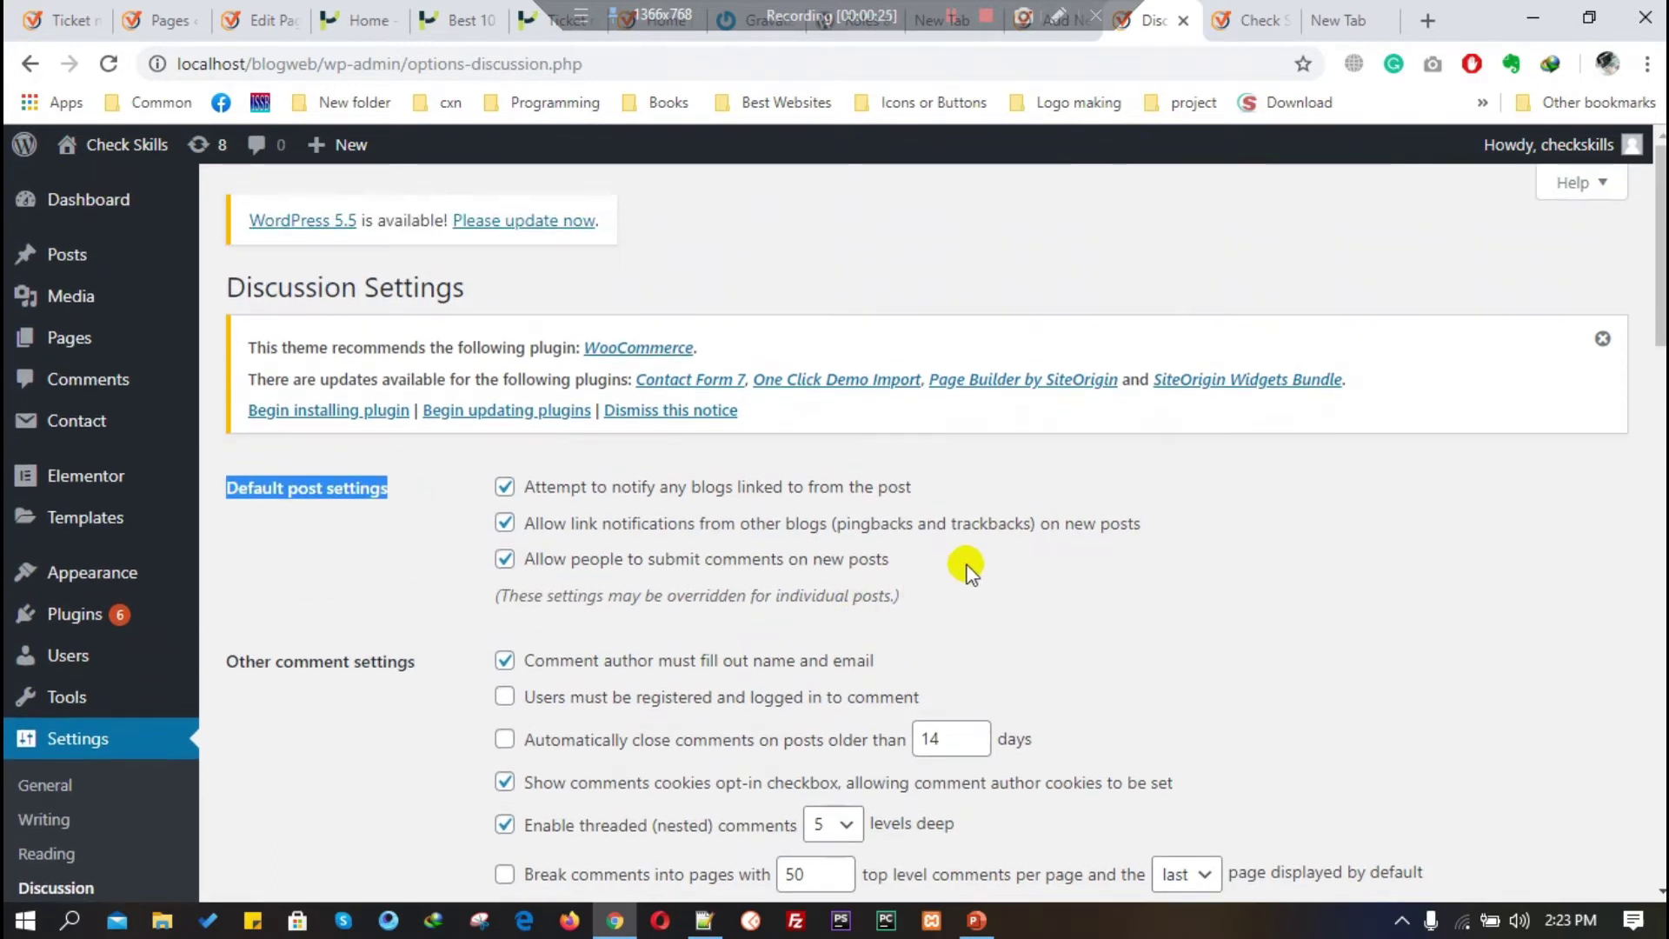
left_click(915, 570)
left_click_drag(915, 571, 567, 561)
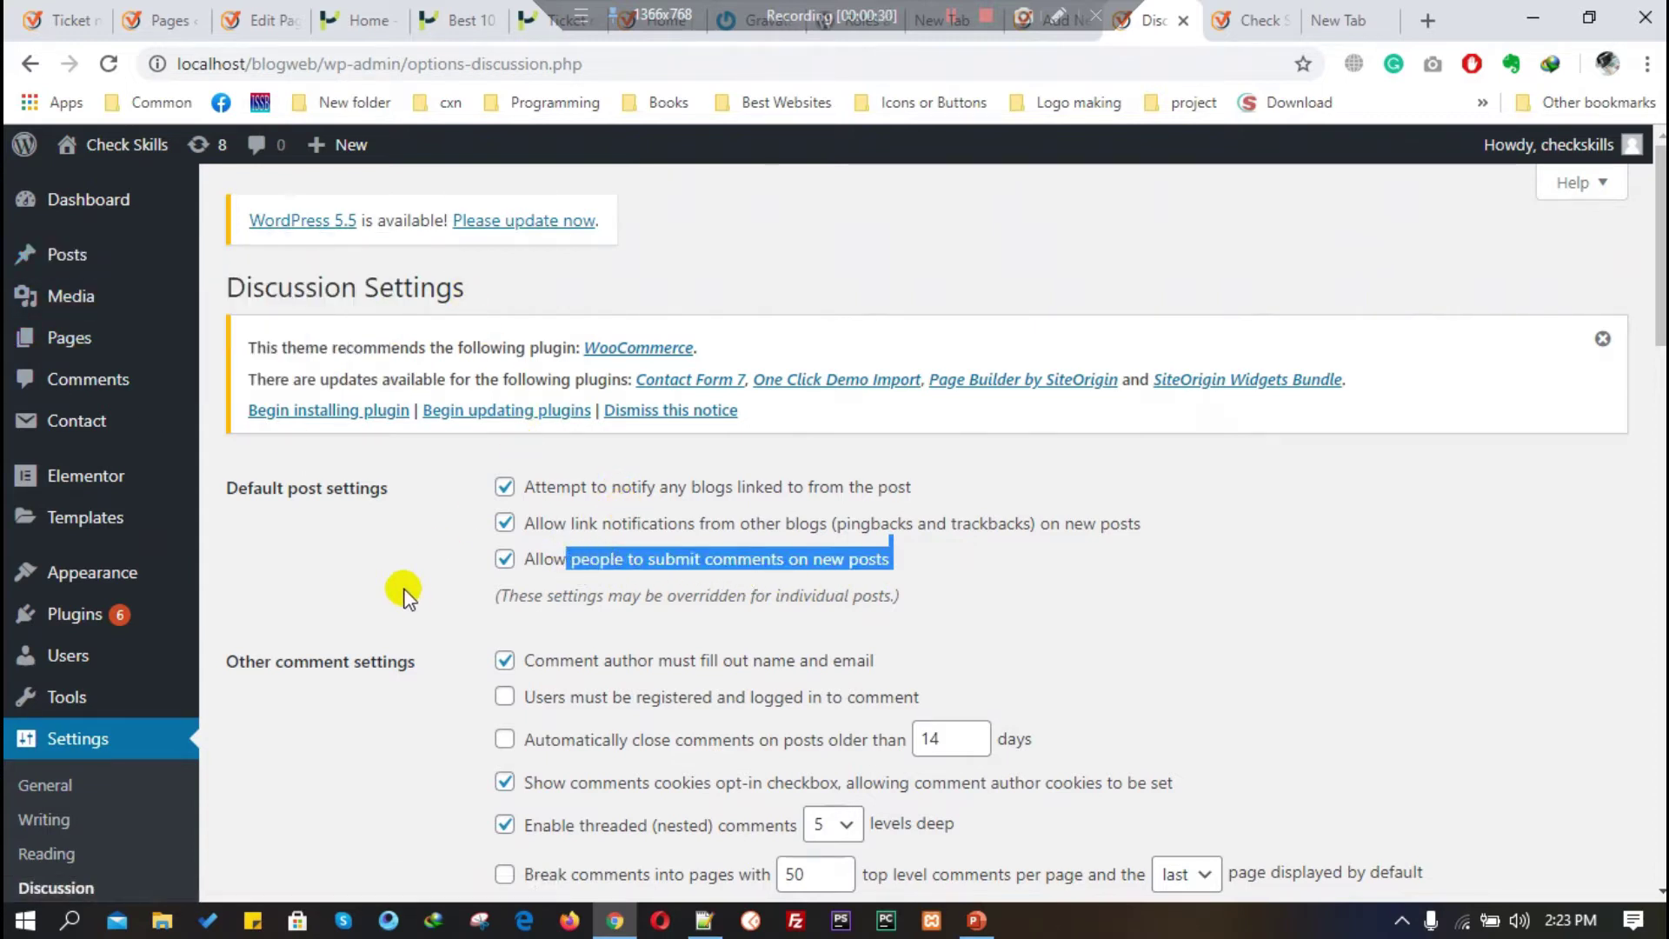
left_click(506, 562)
Step: Examine the other comment settings and the email notification options on the Discussion settings page
scroll(544, 574, "down", 1)
scroll(548, 565, "down", 1)
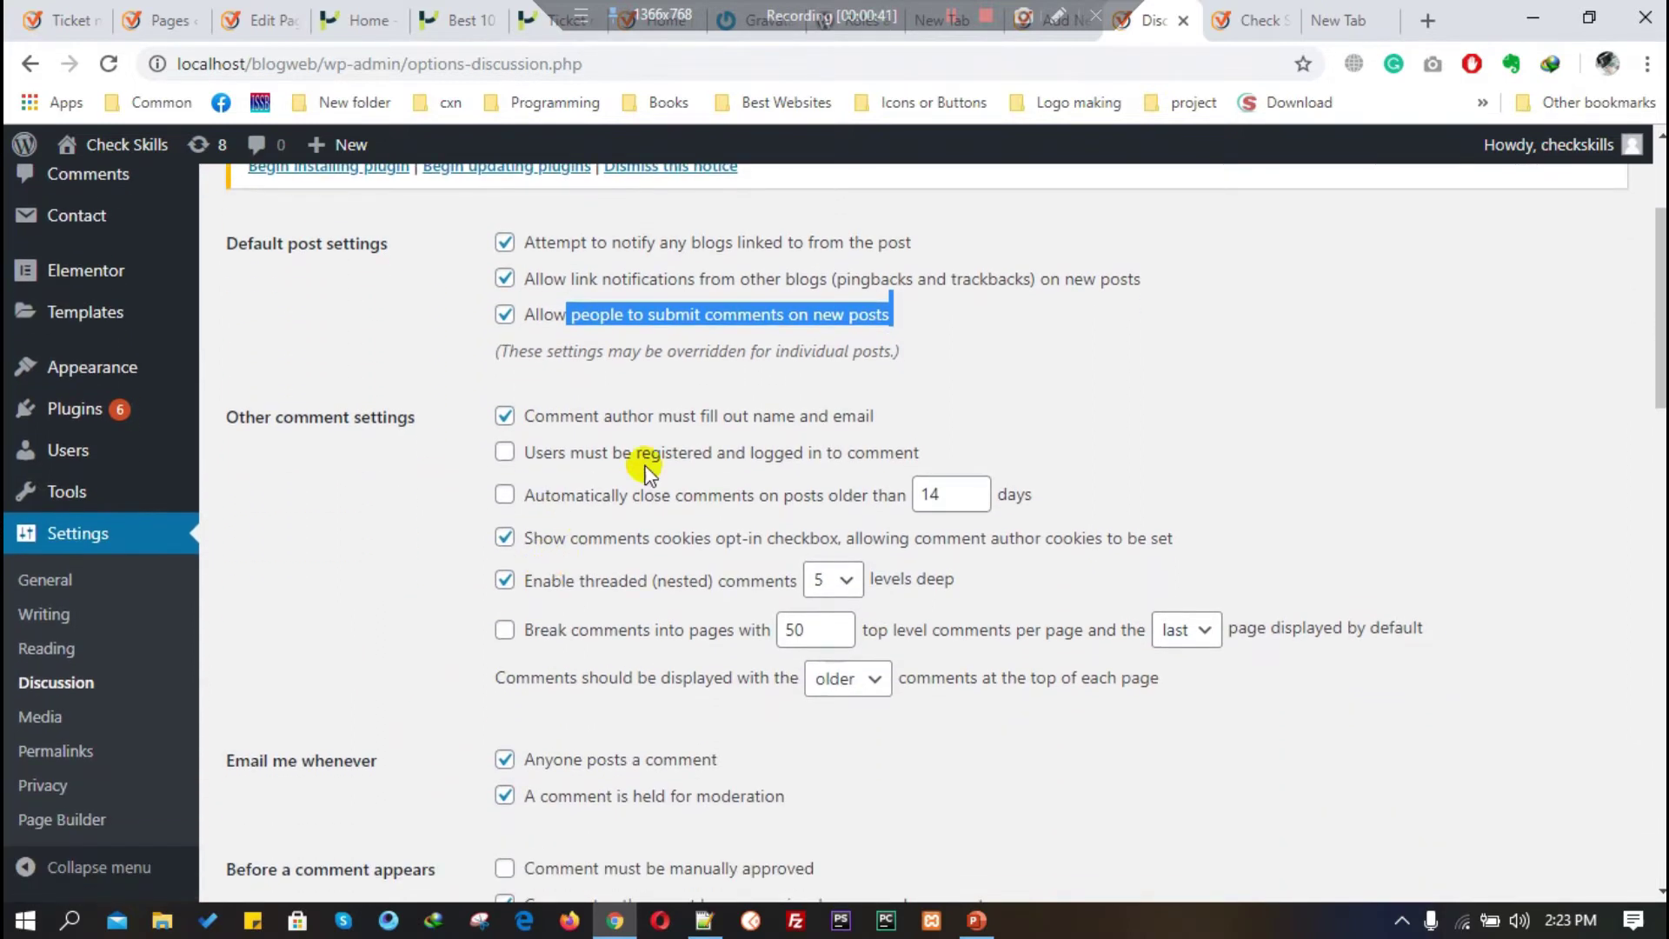
scroll(896, 461, "up", 1)
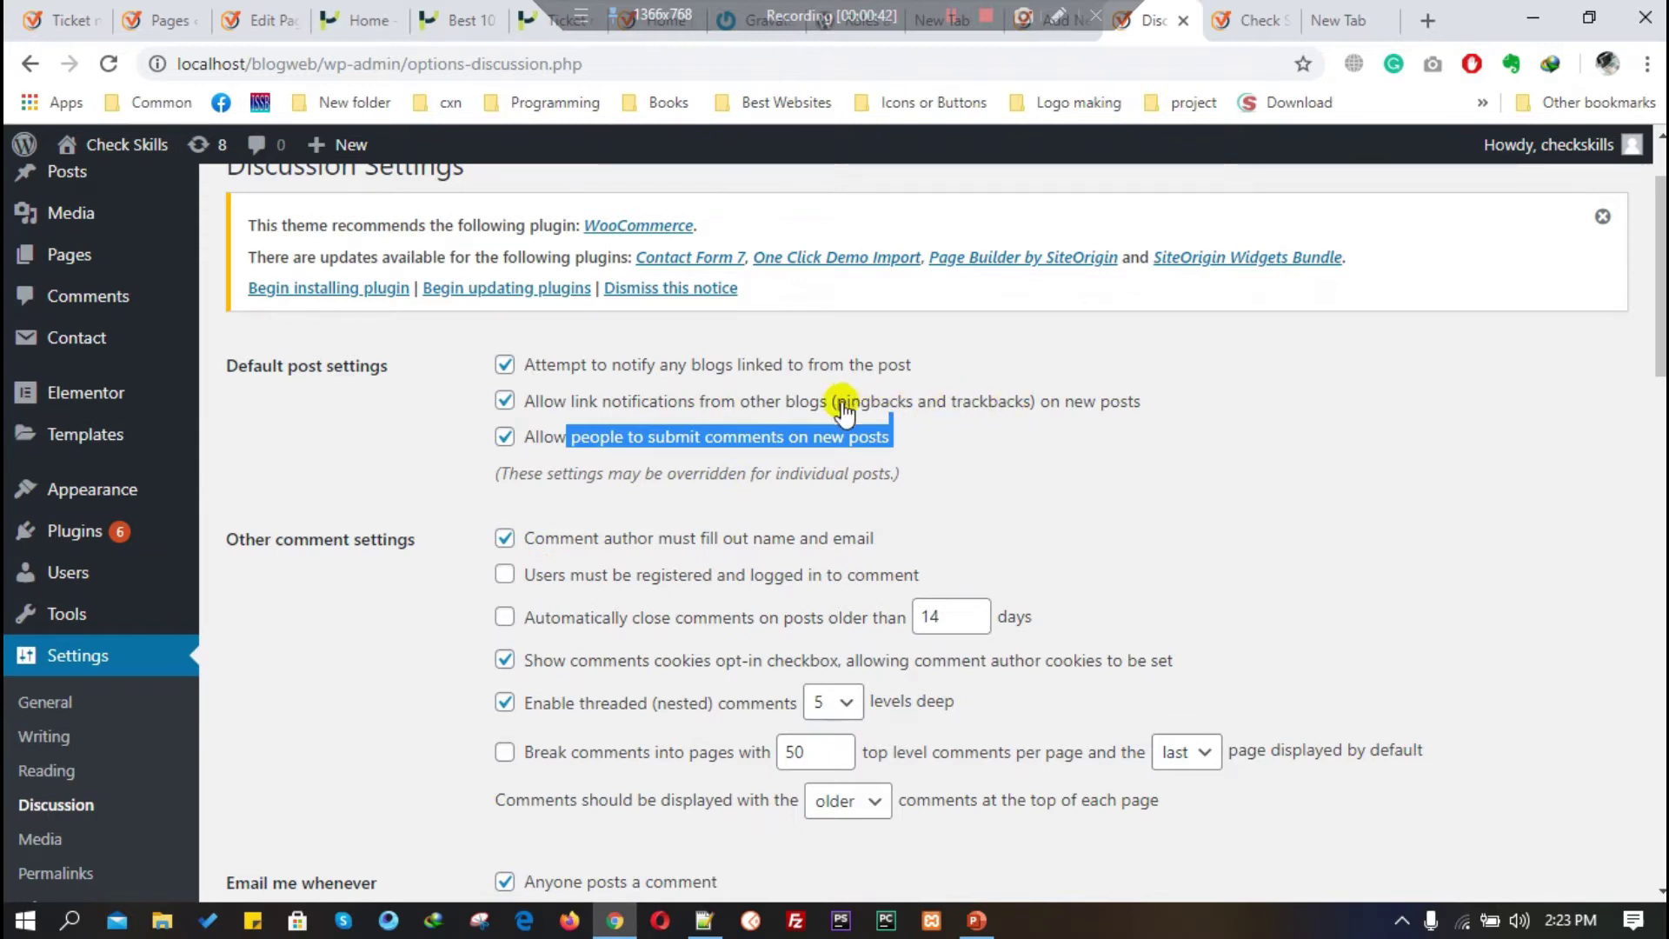
scroll(313, 548, "down", 2)
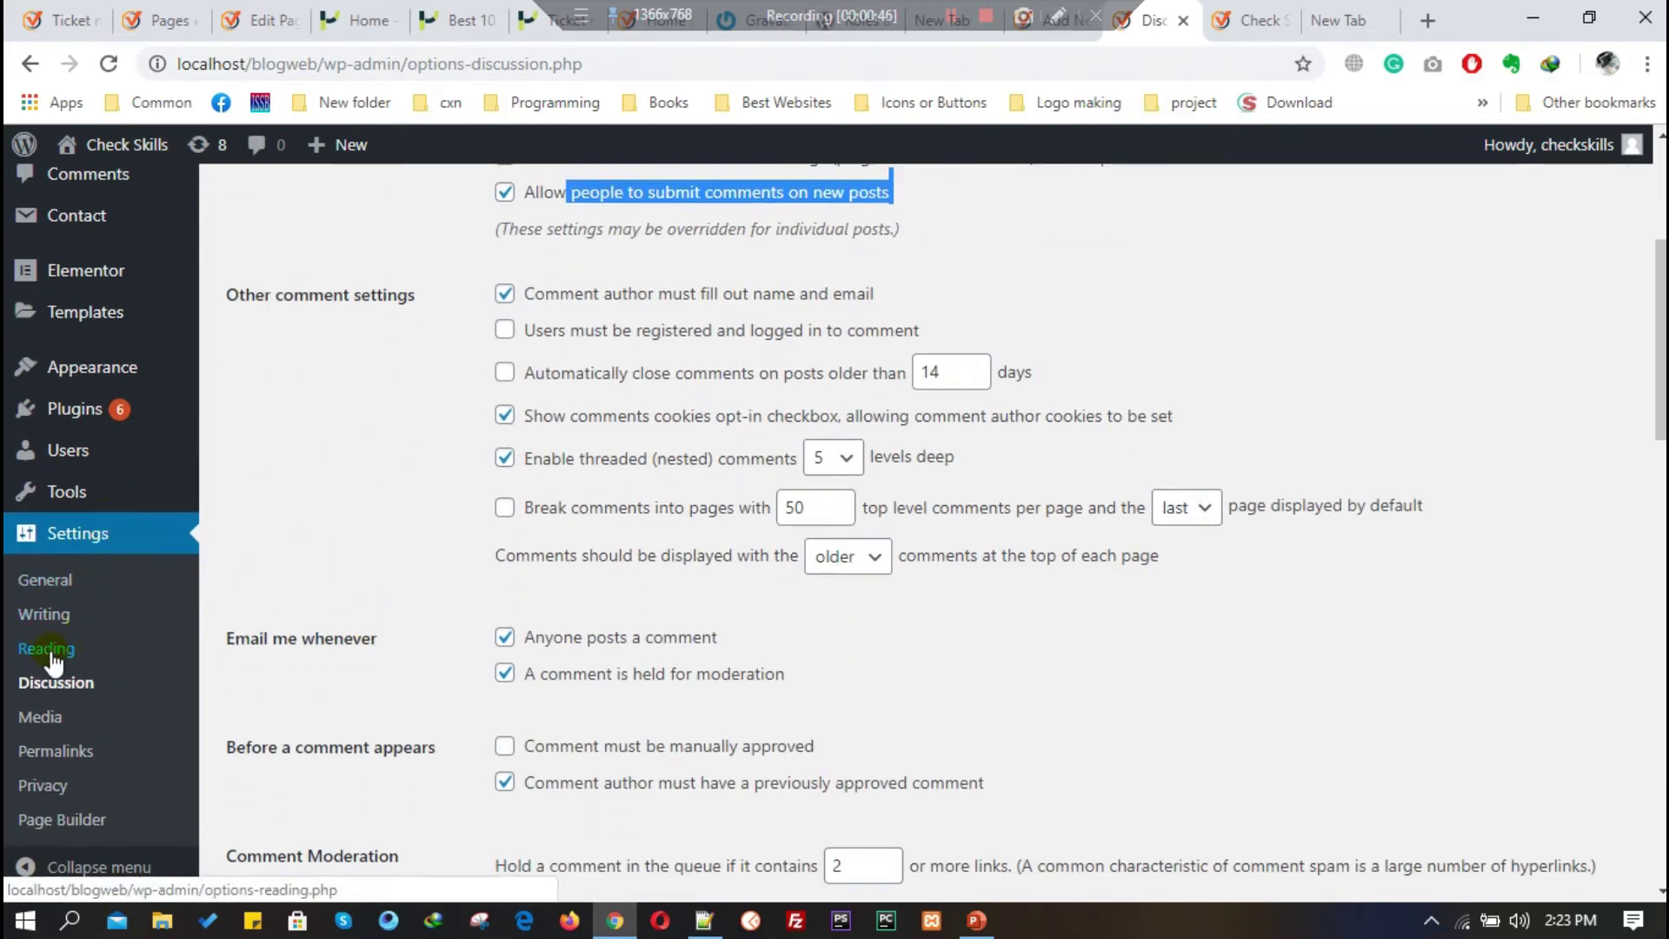
scroll(355, 572, "up", 3)
scroll(355, 572, "up", 1)
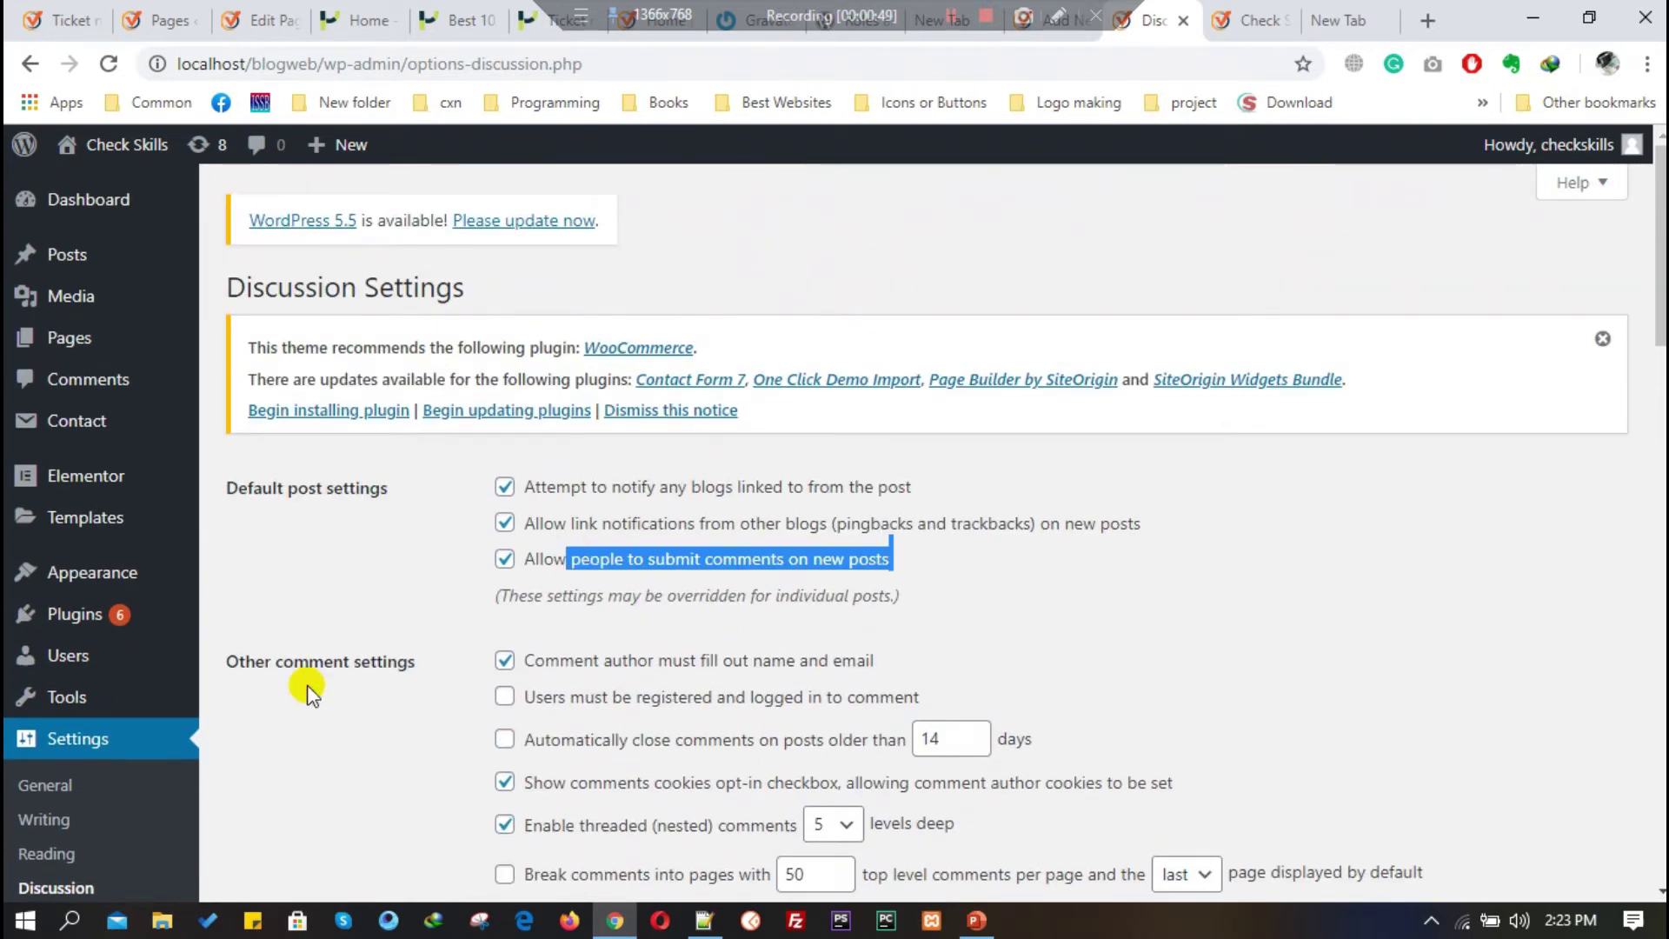
scroll(822, 549, "down", 1)
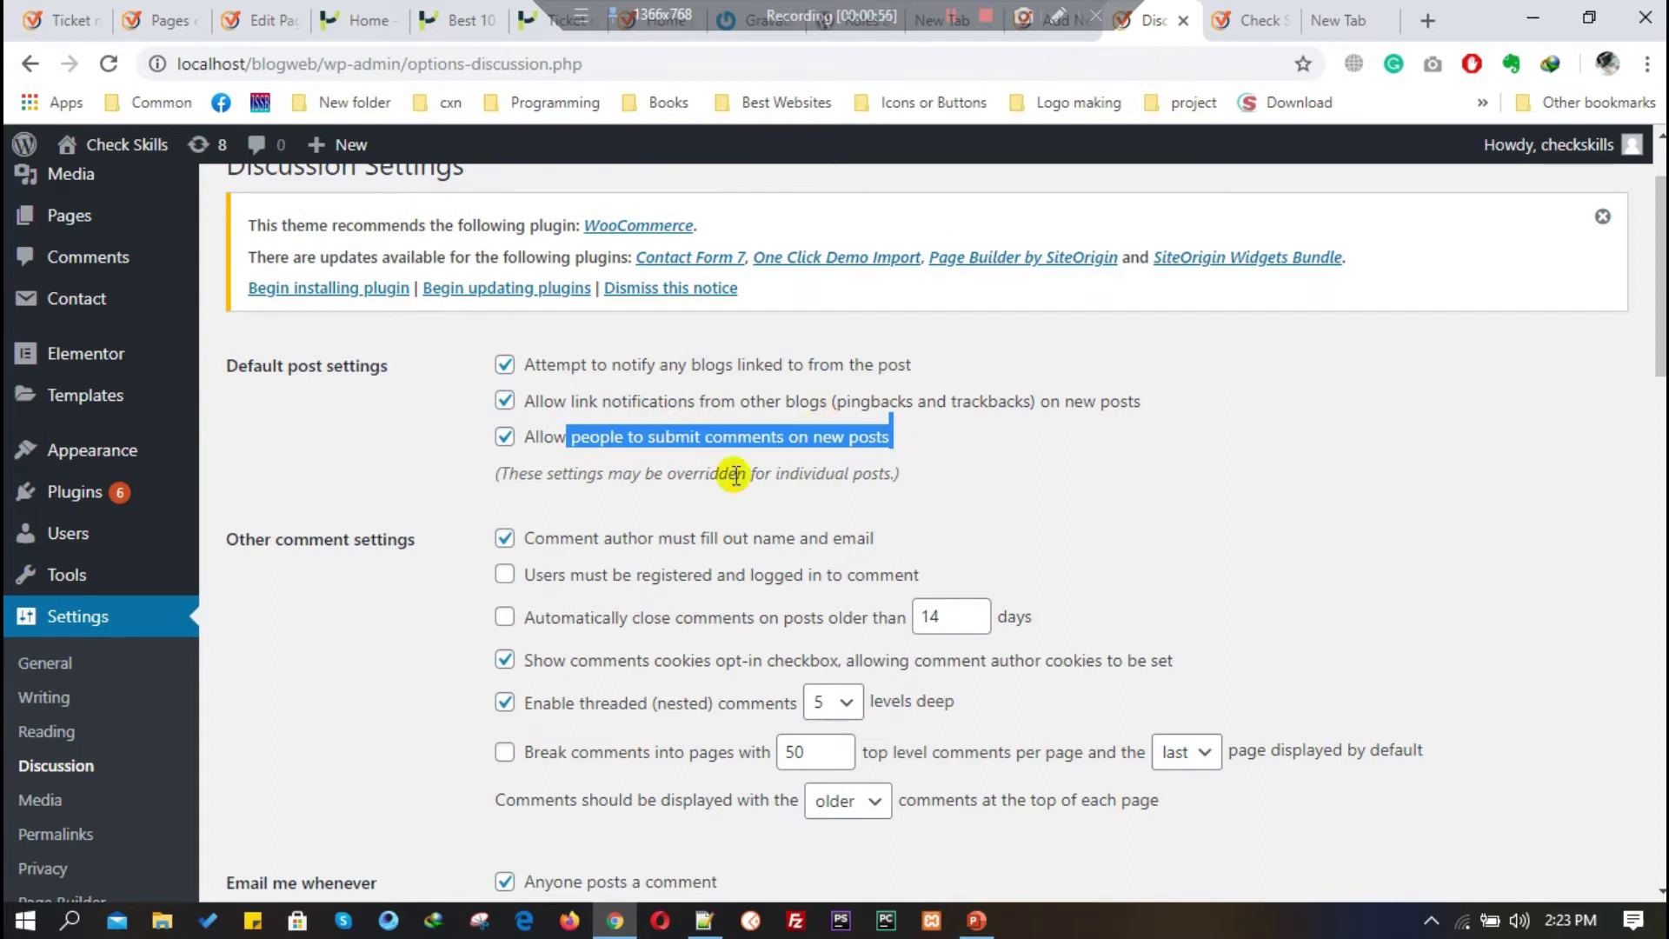
scroll(733, 475, "down", 1)
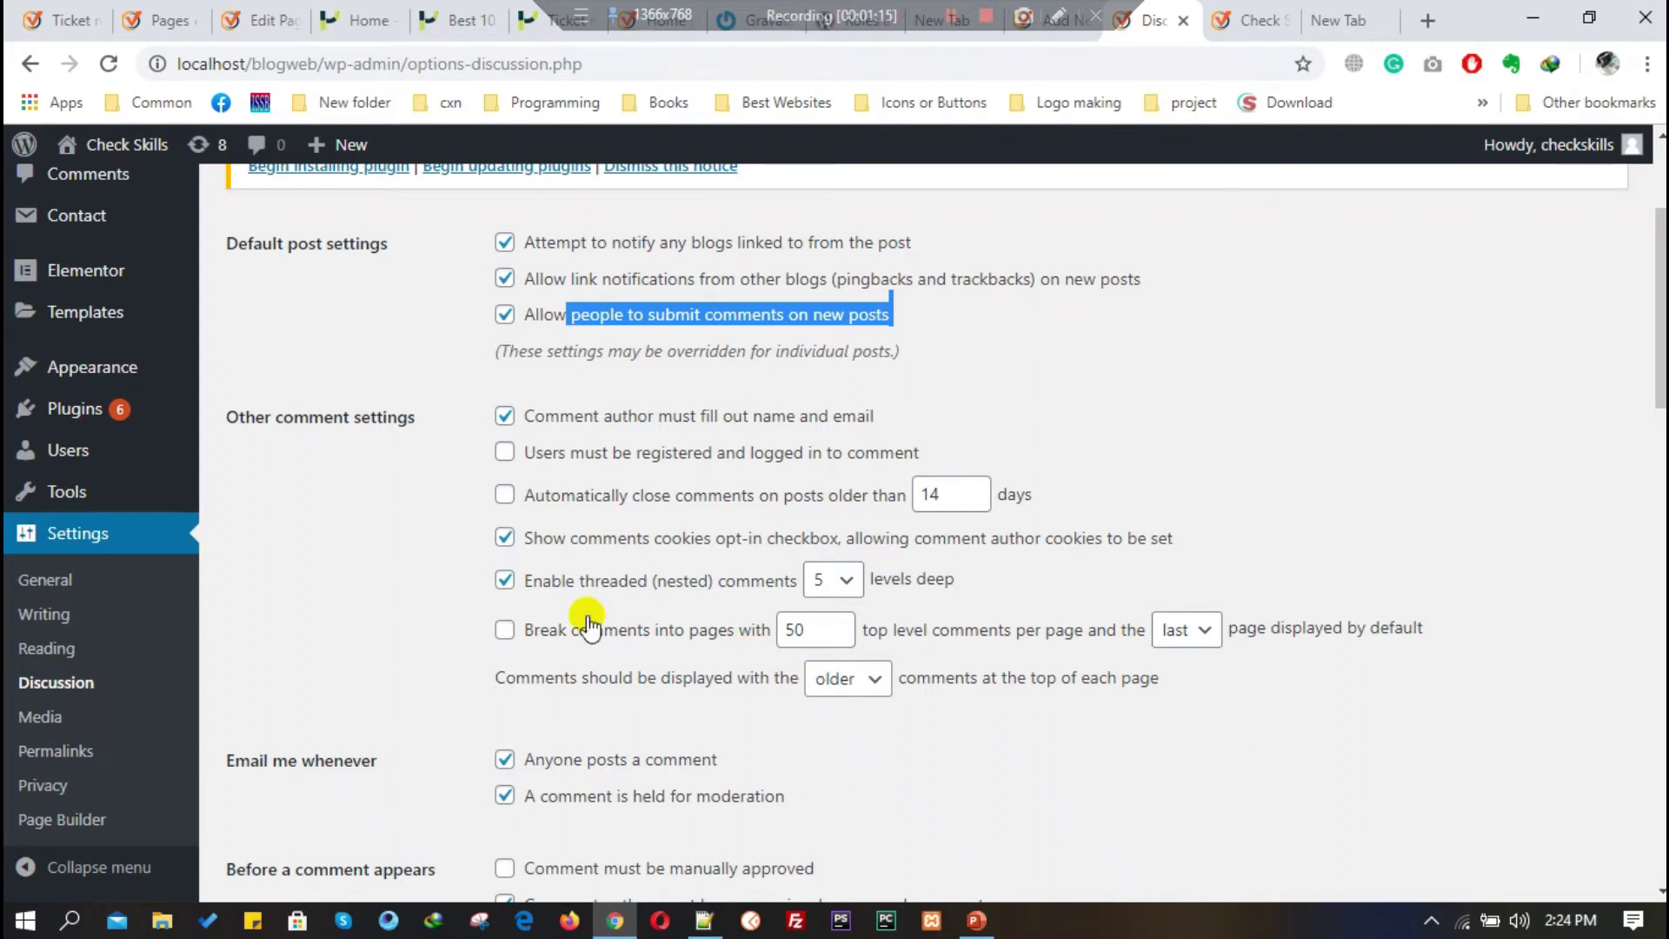
scroll(565, 635, "down", 4)
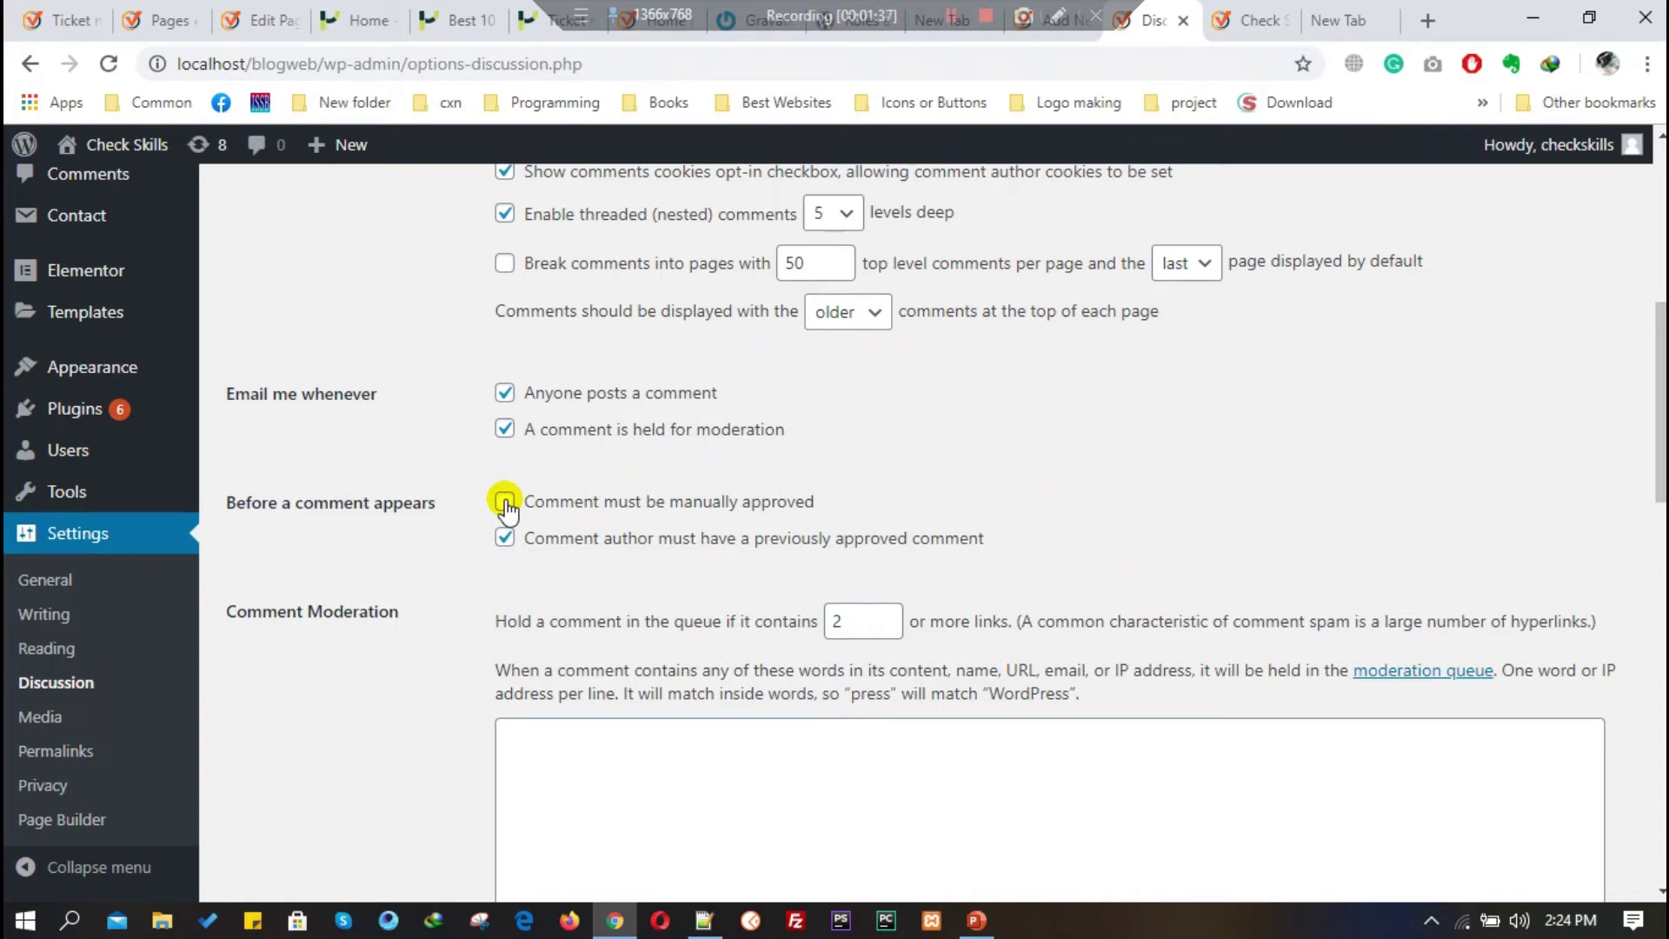
Step: Examine the comment approval options and the Comment Moderation link limit and held-words field
scroll(632, 511, "down", 3)
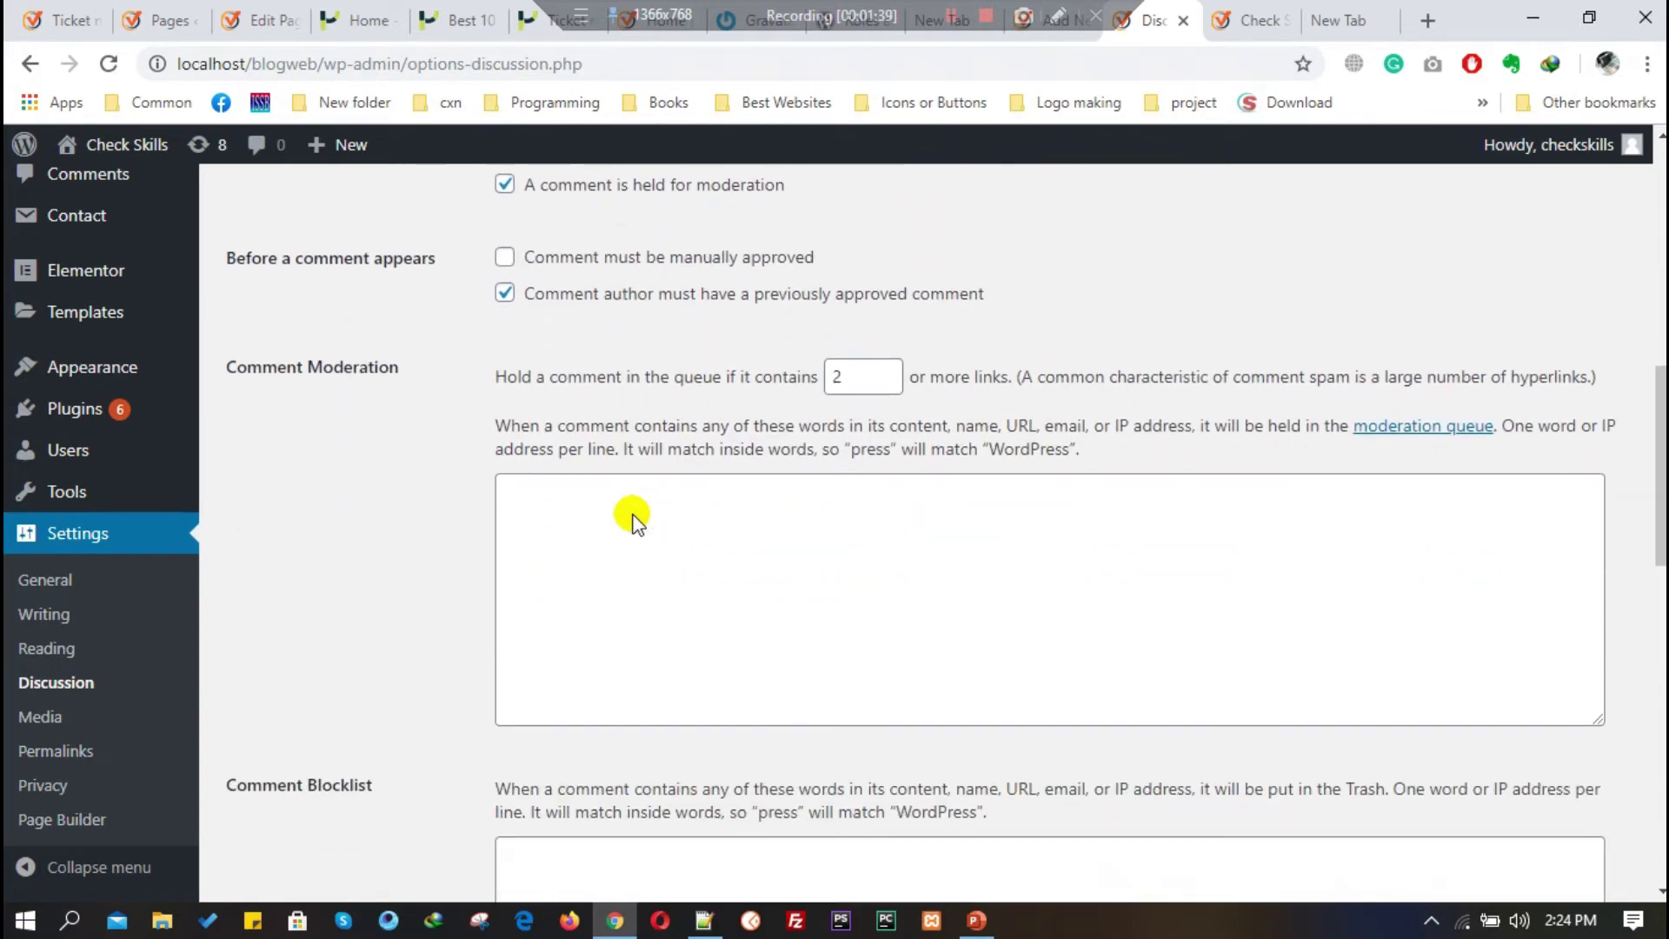
scroll(629, 515, "up", 1)
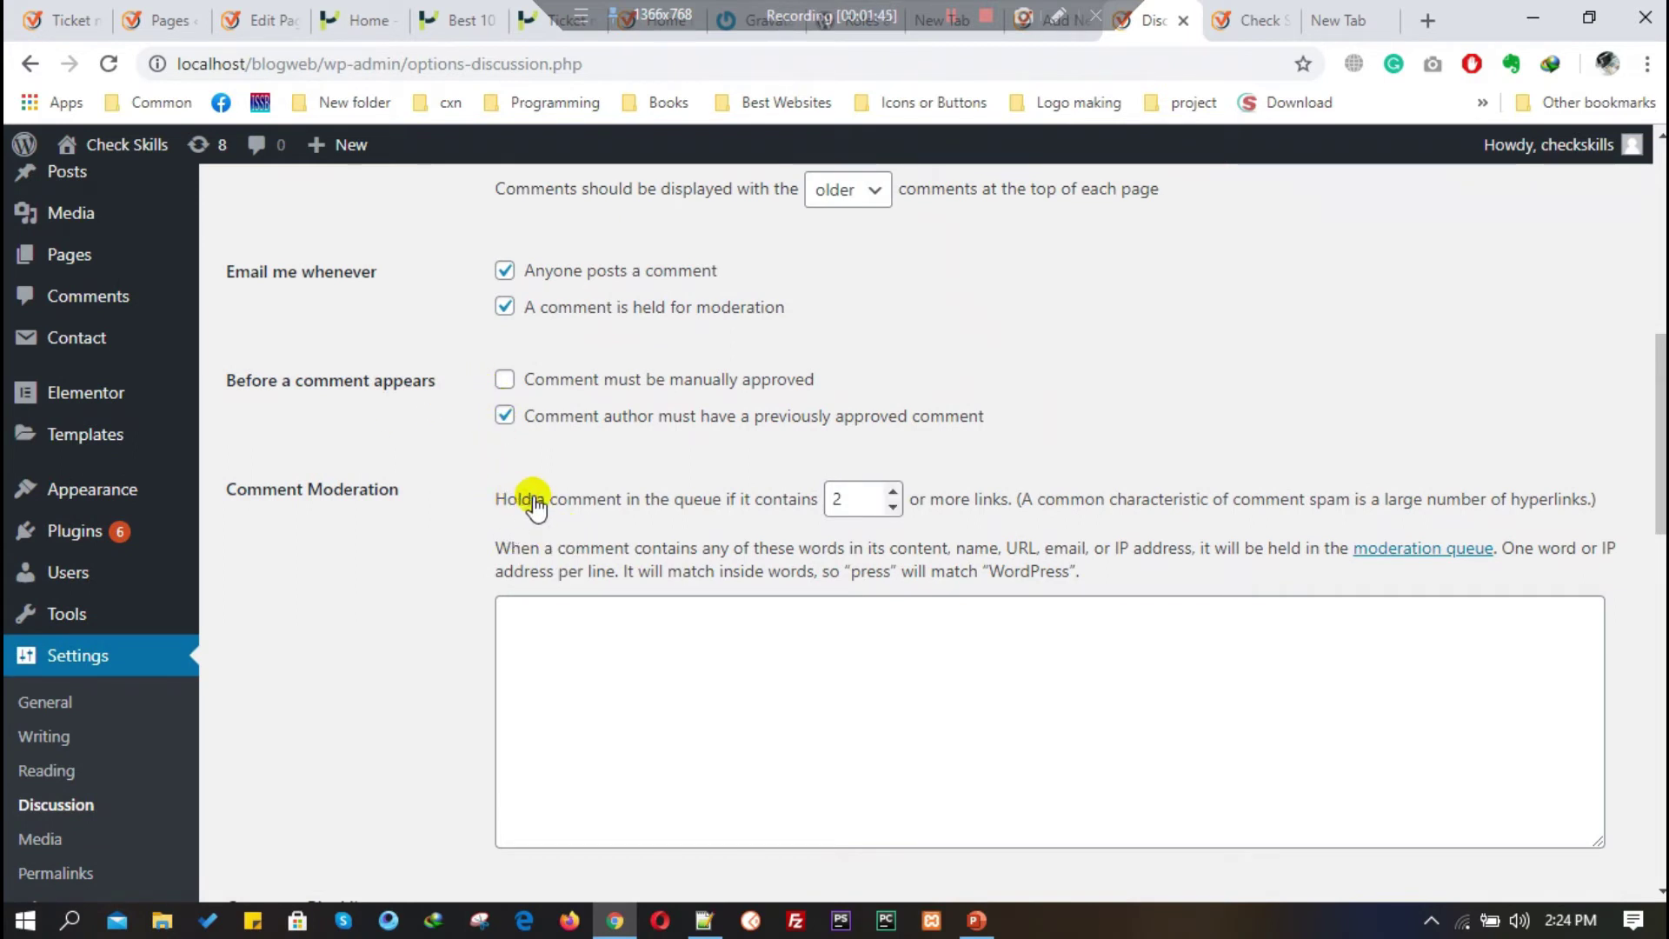
scroll(533, 507, "up", 1)
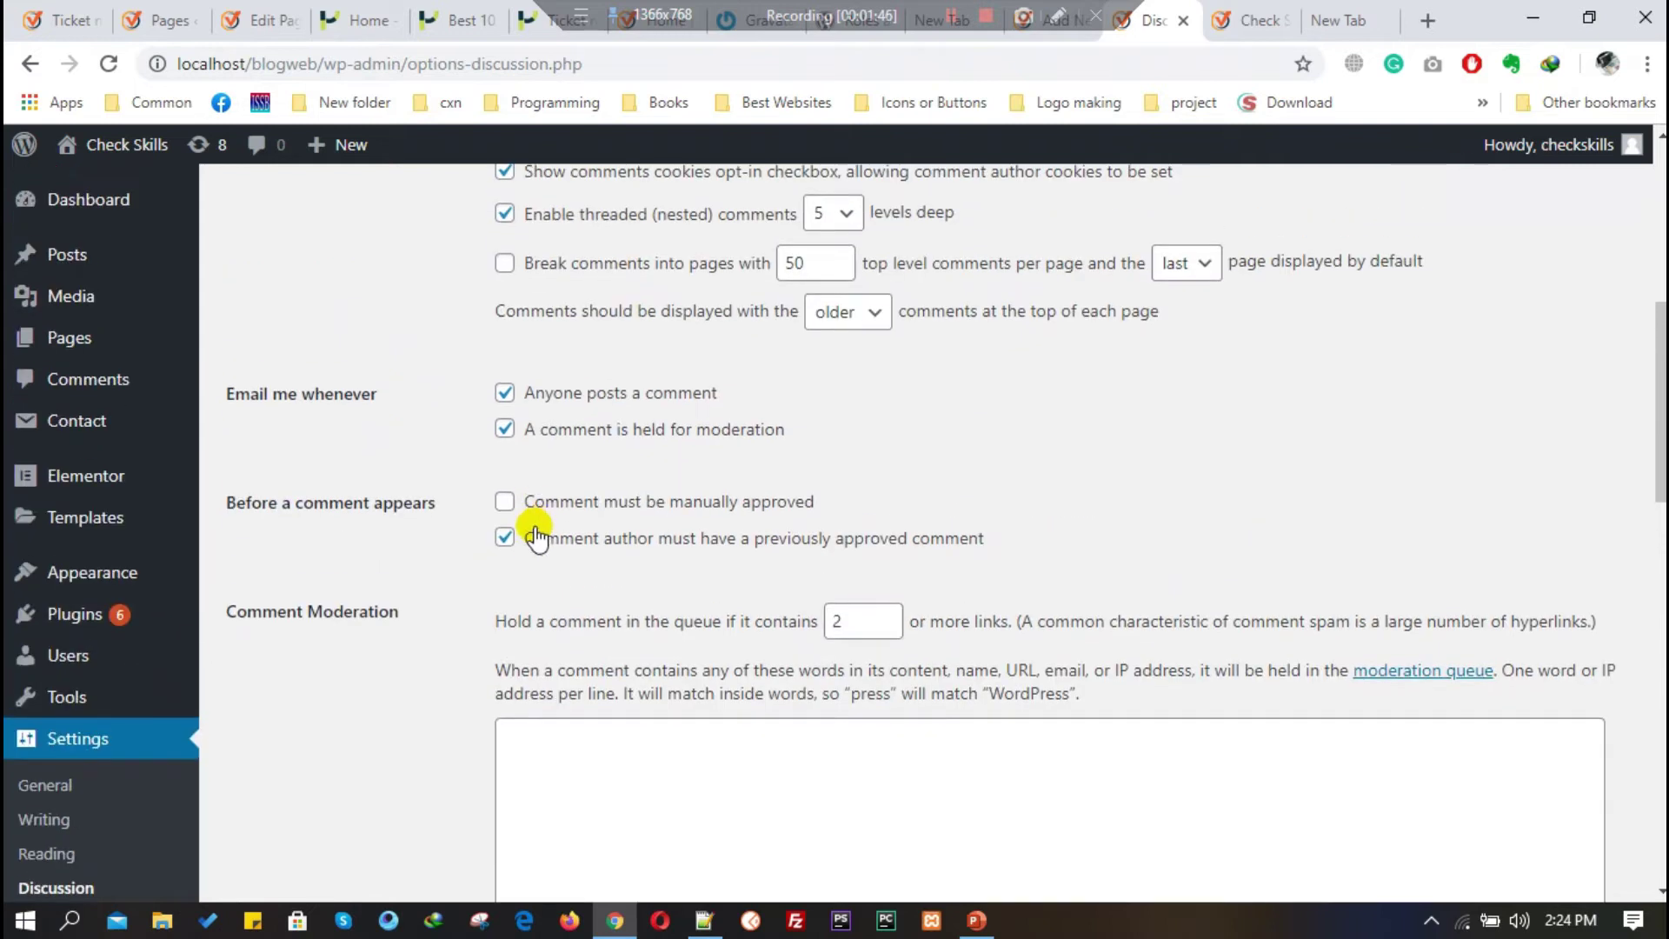
scroll(535, 522, "down", 1)
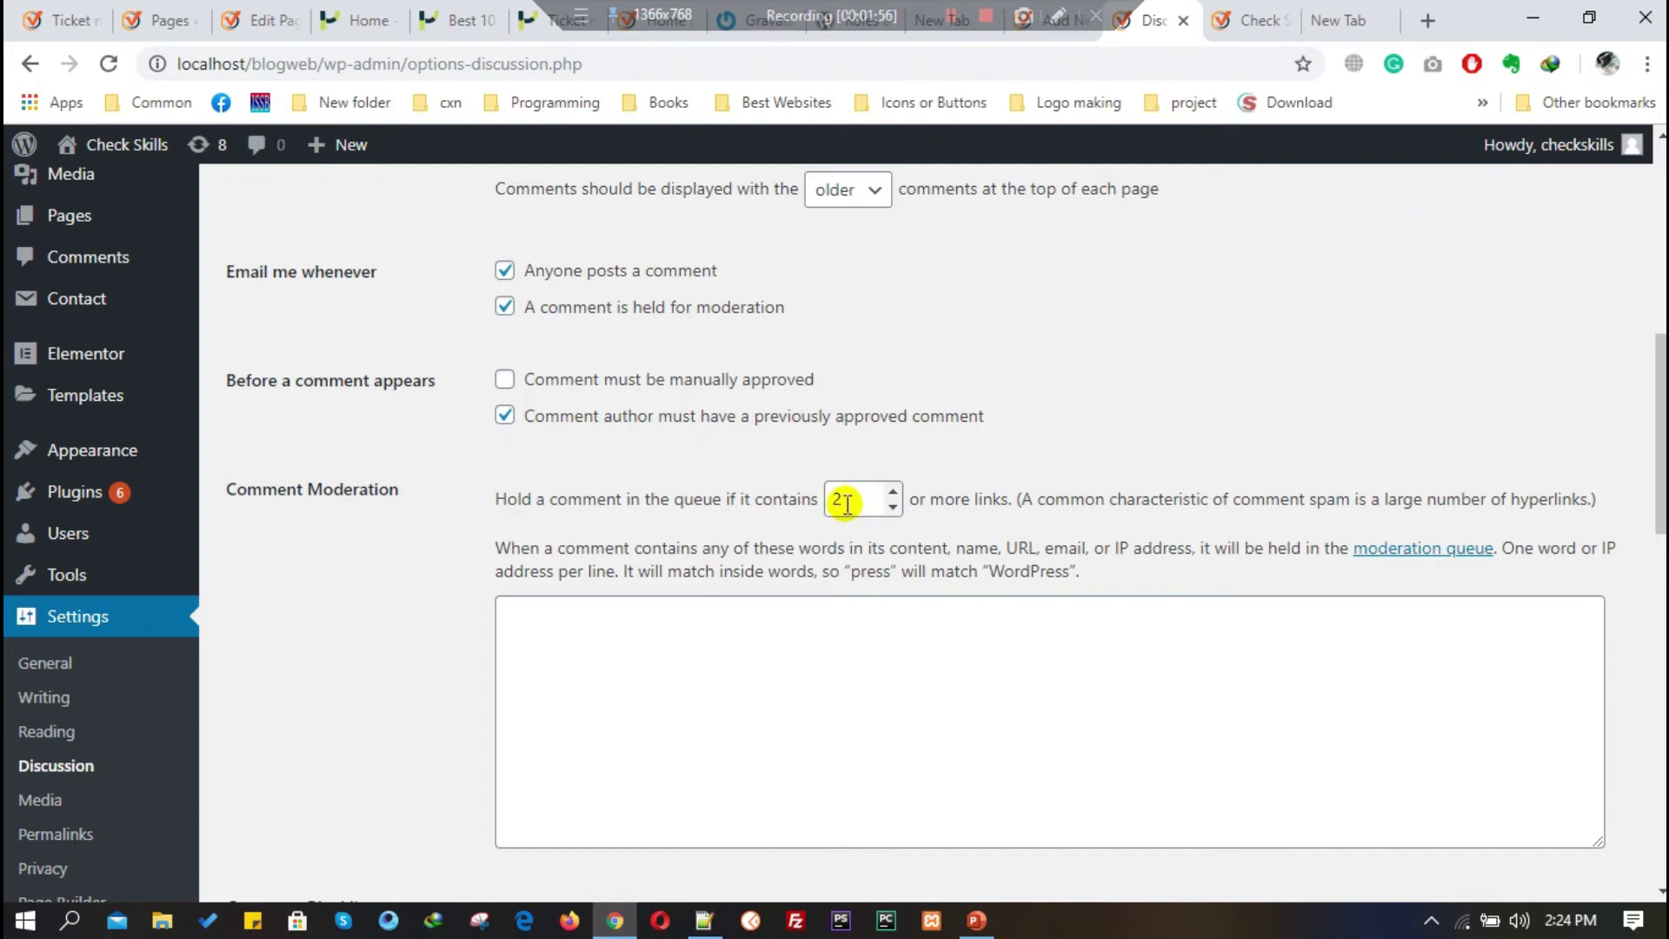
left_click_drag(861, 497, 661, 502)
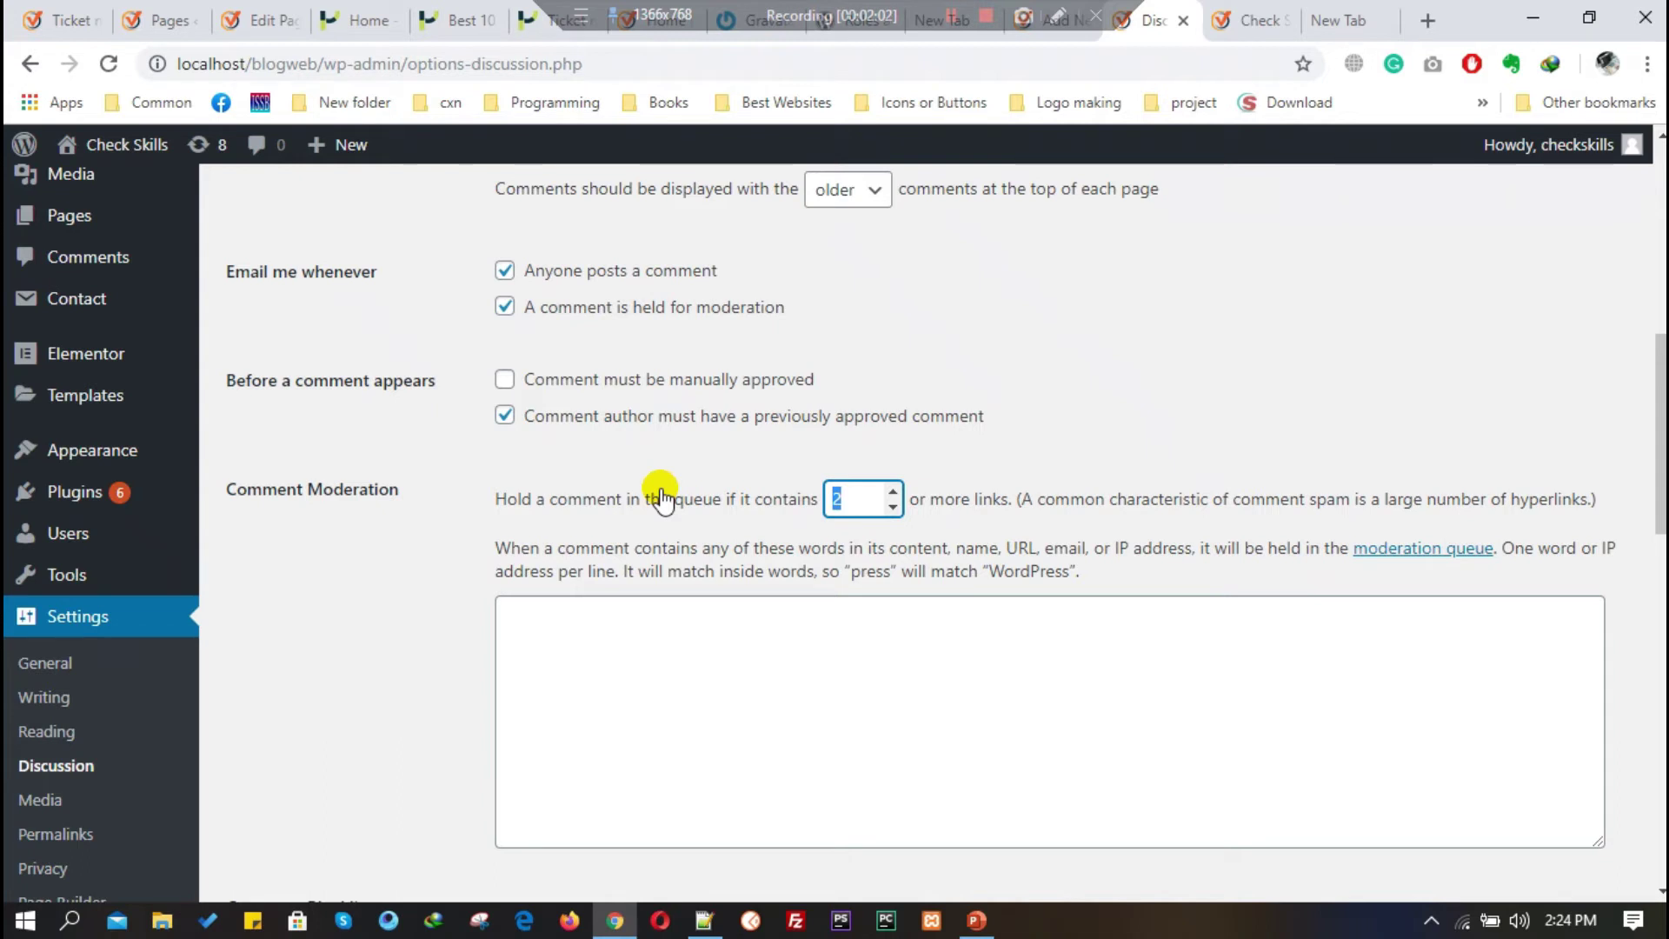
scroll(661, 499, "down", 2)
scroll(667, 440, "up", 1)
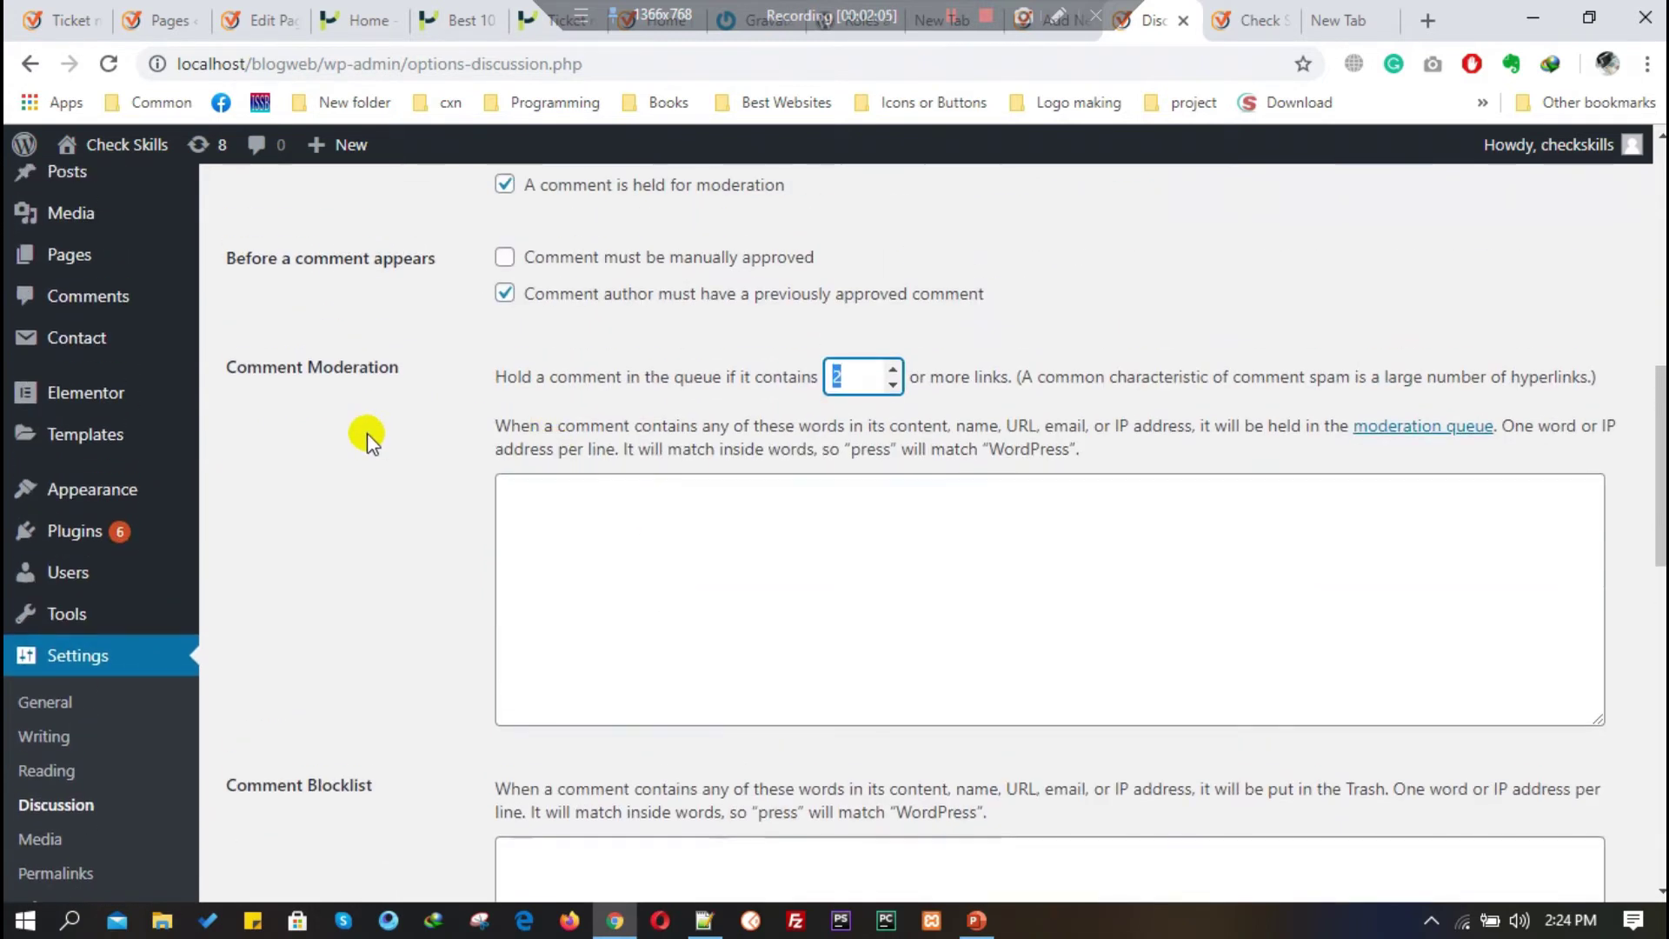
scroll(424, 395, "down", 4)
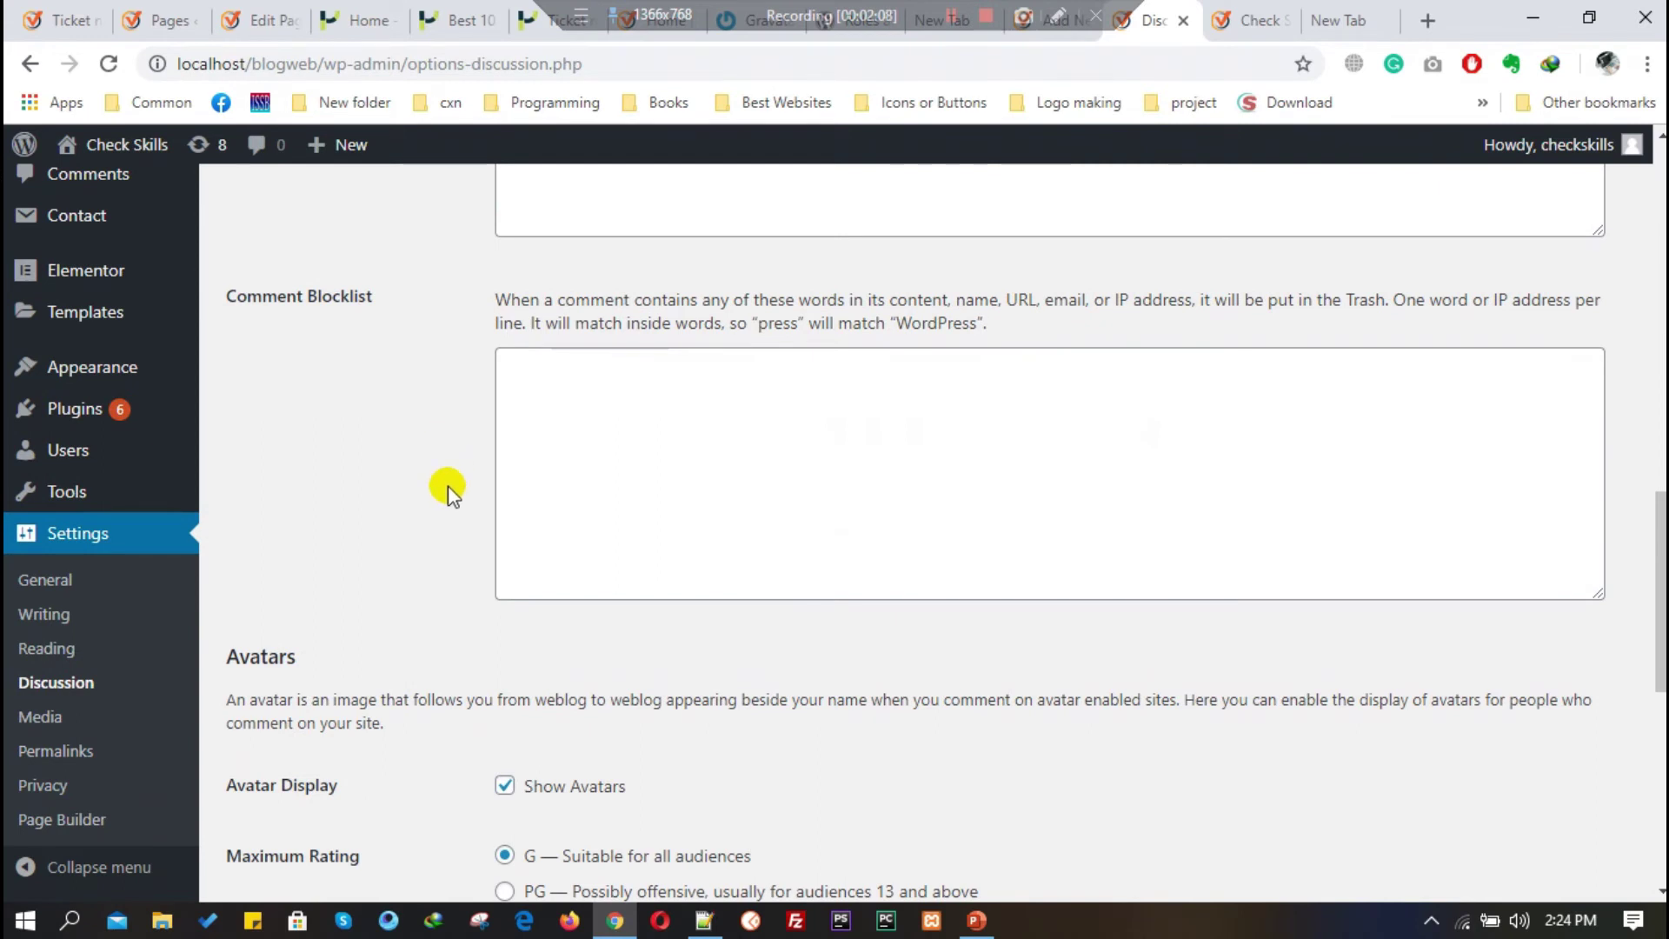
scroll(487, 513, "up", 1)
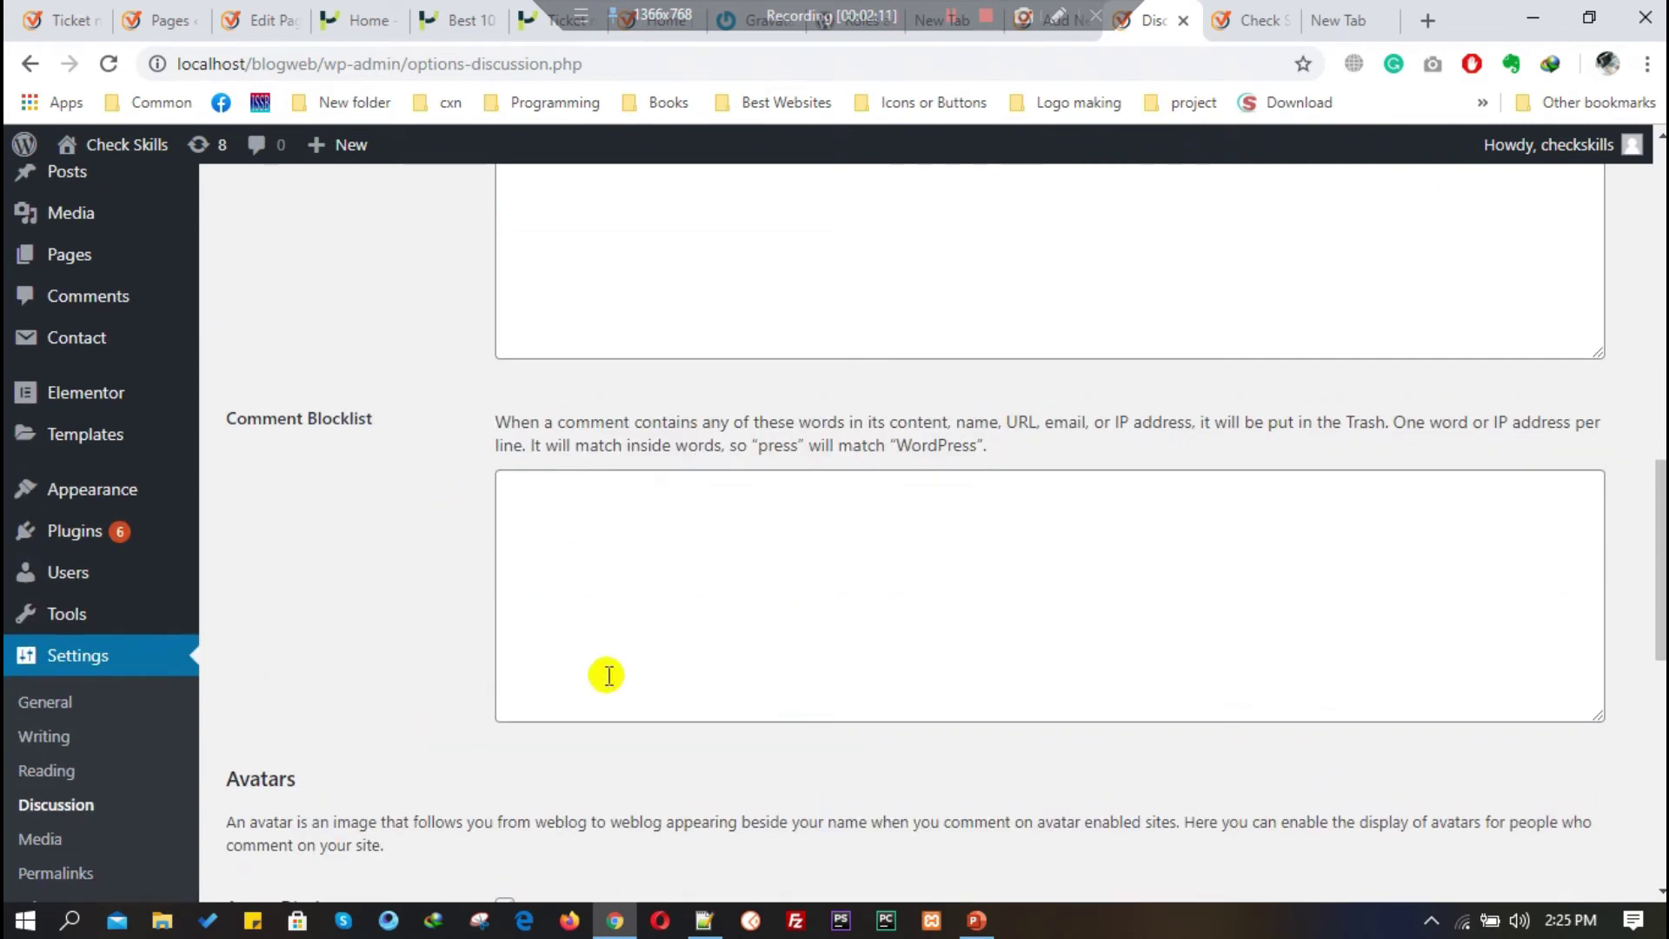
left_click(584, 584)
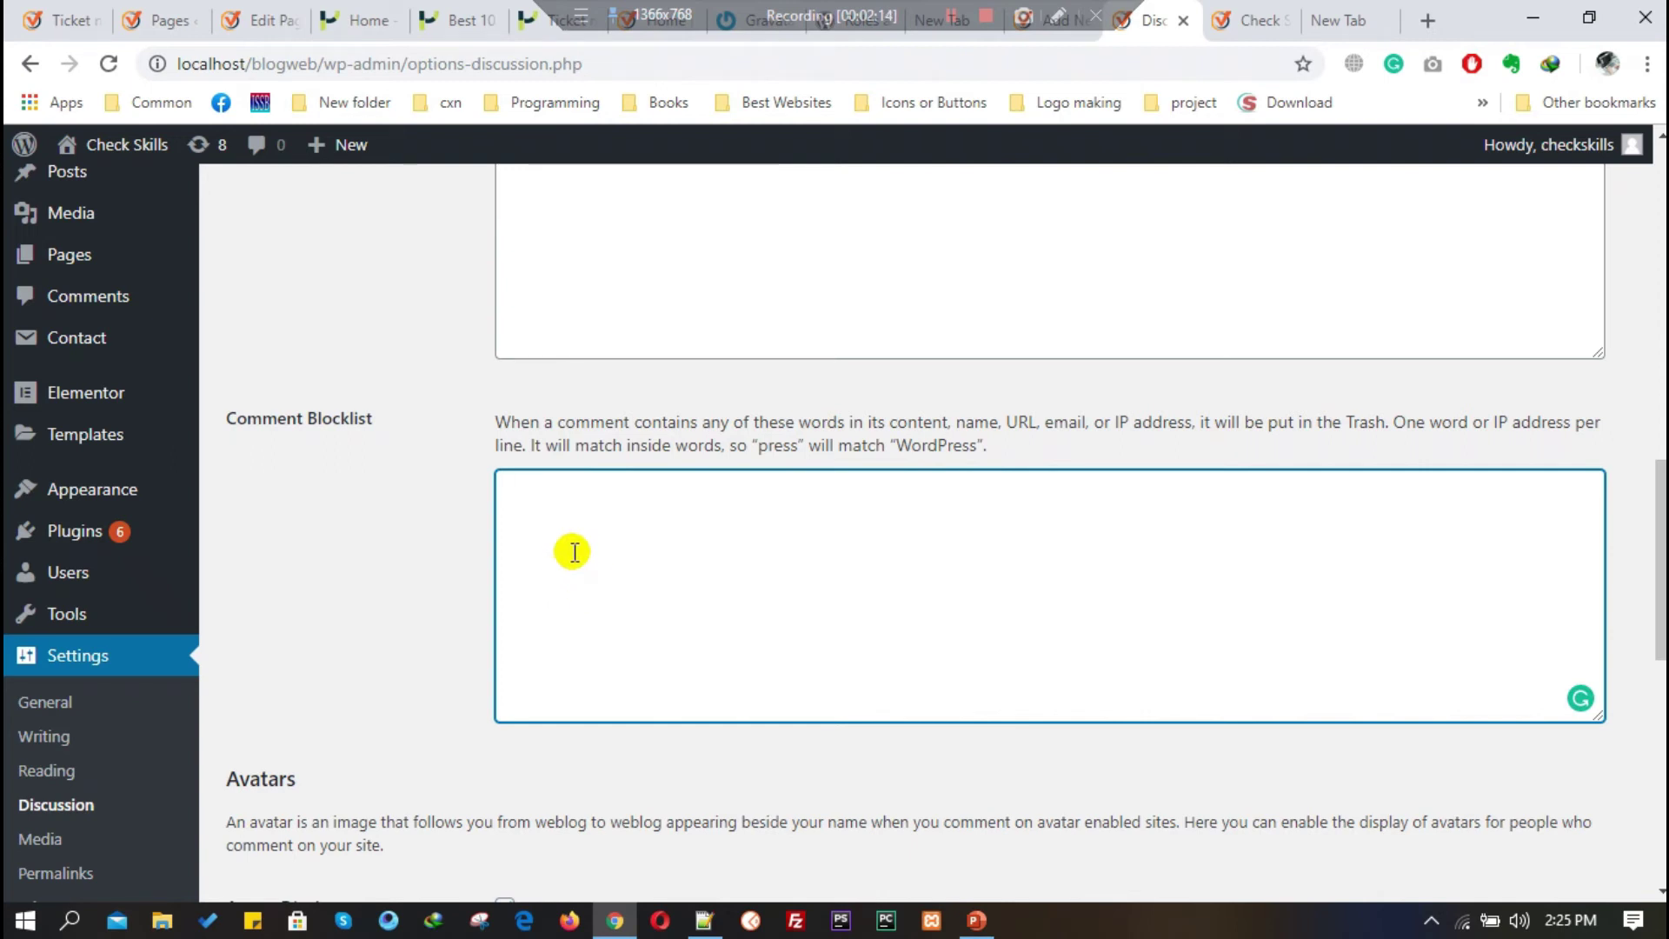
scroll(570, 547, "up", 1)
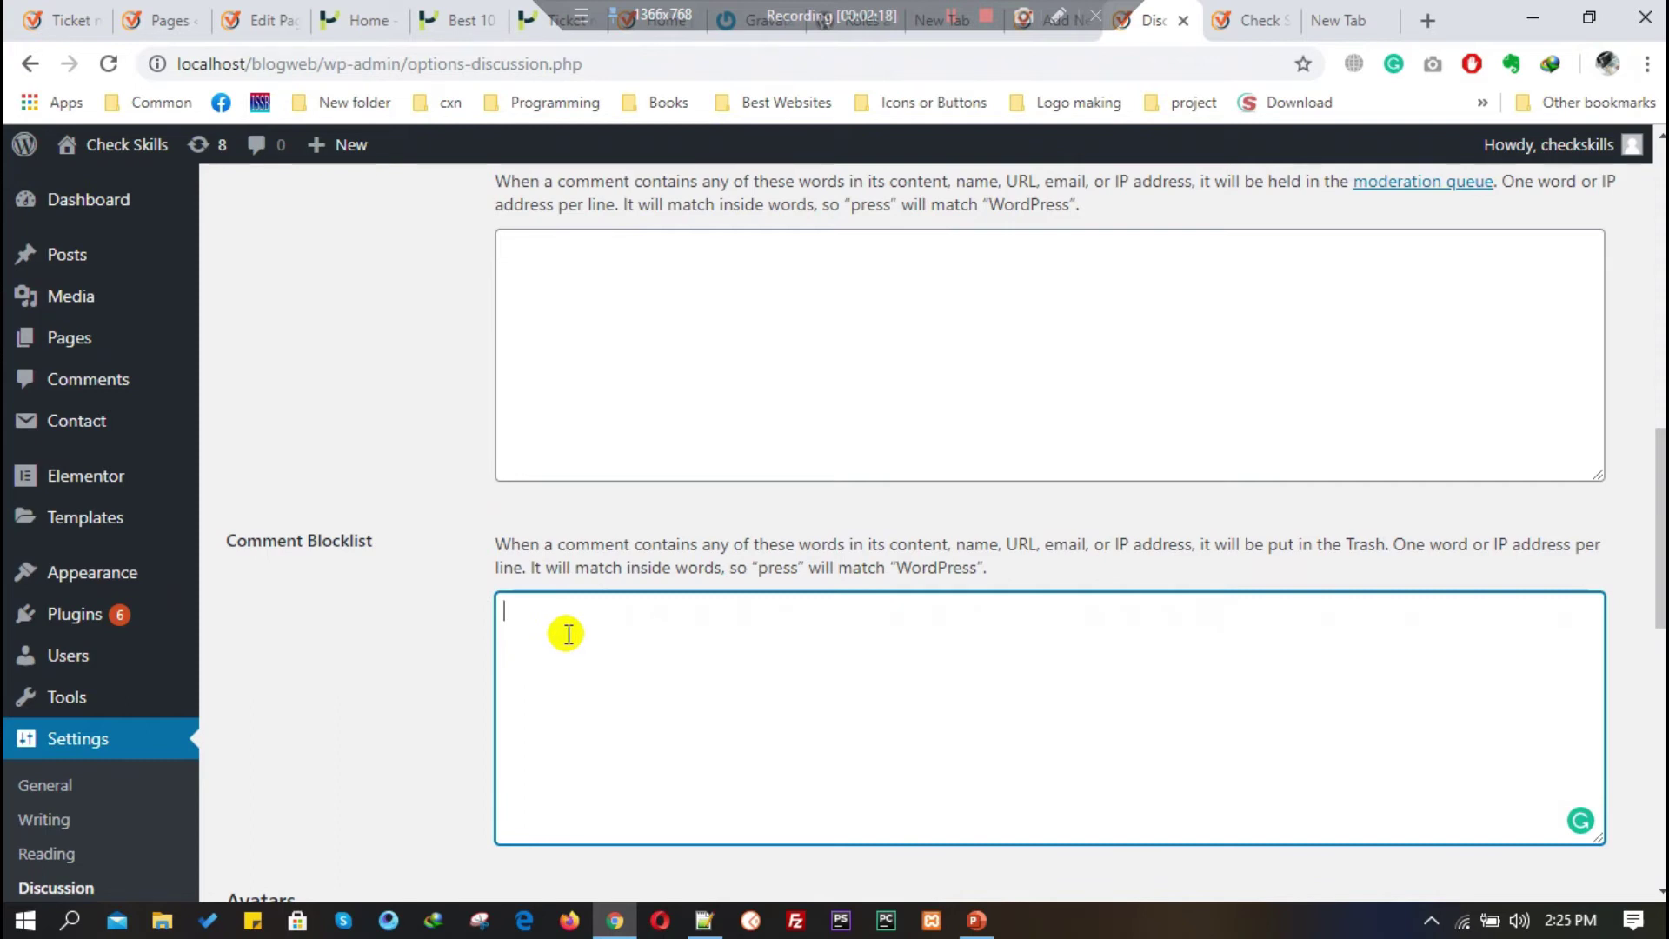
type("fasdf,asdfassd,asdfasdf,")
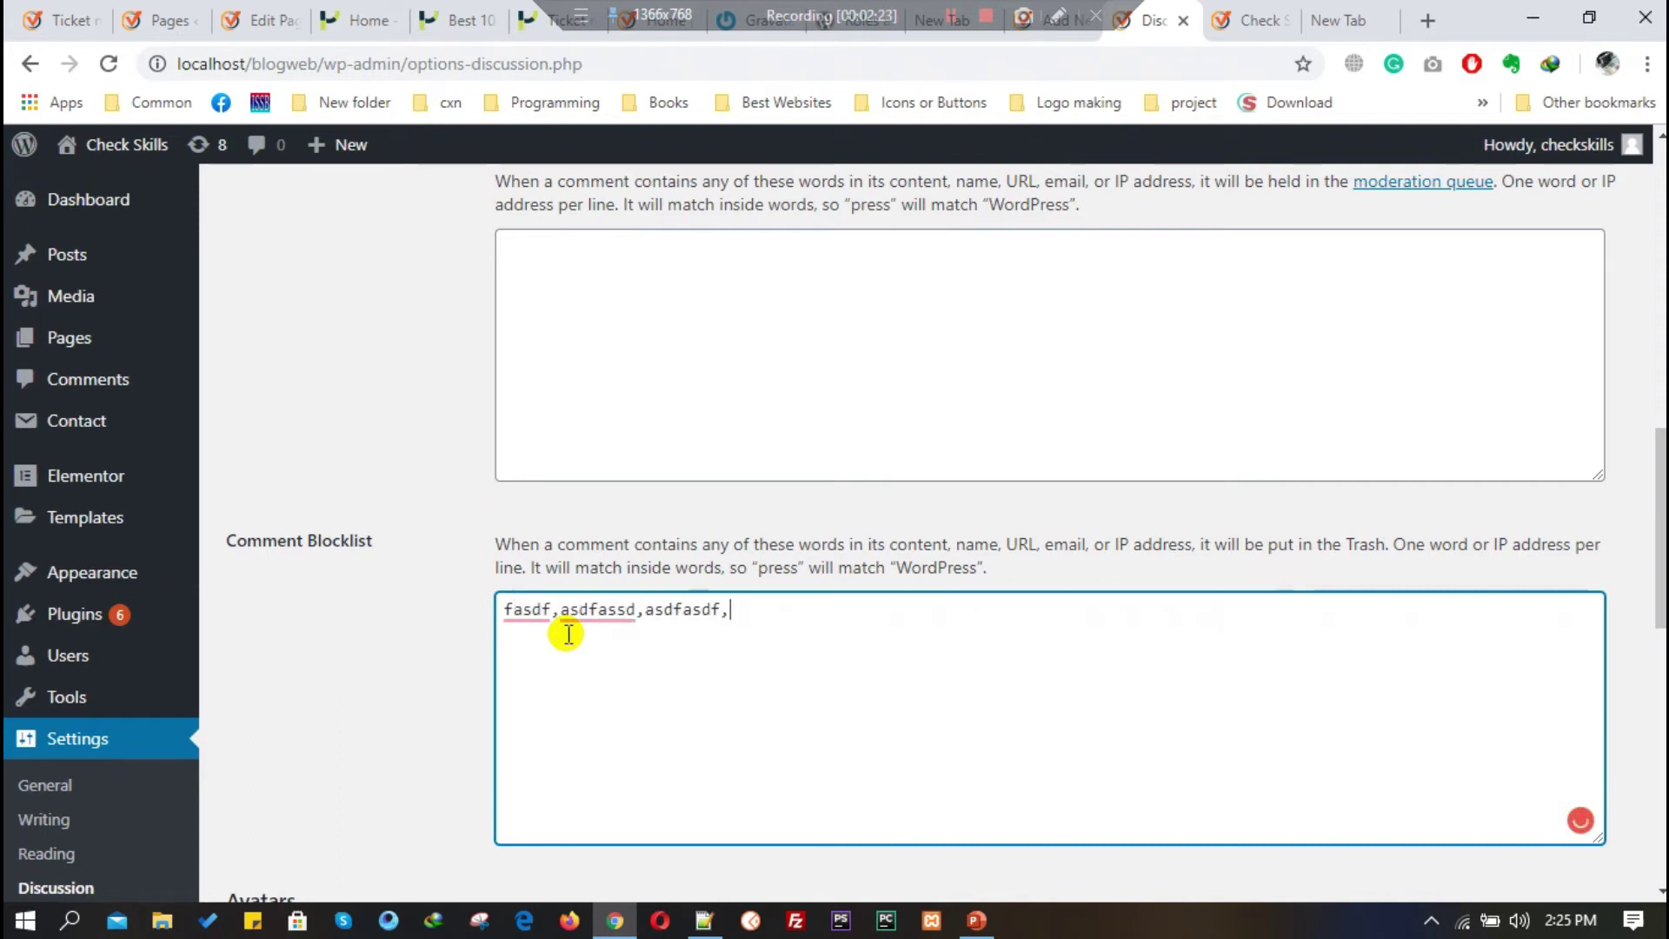
type("https:/")
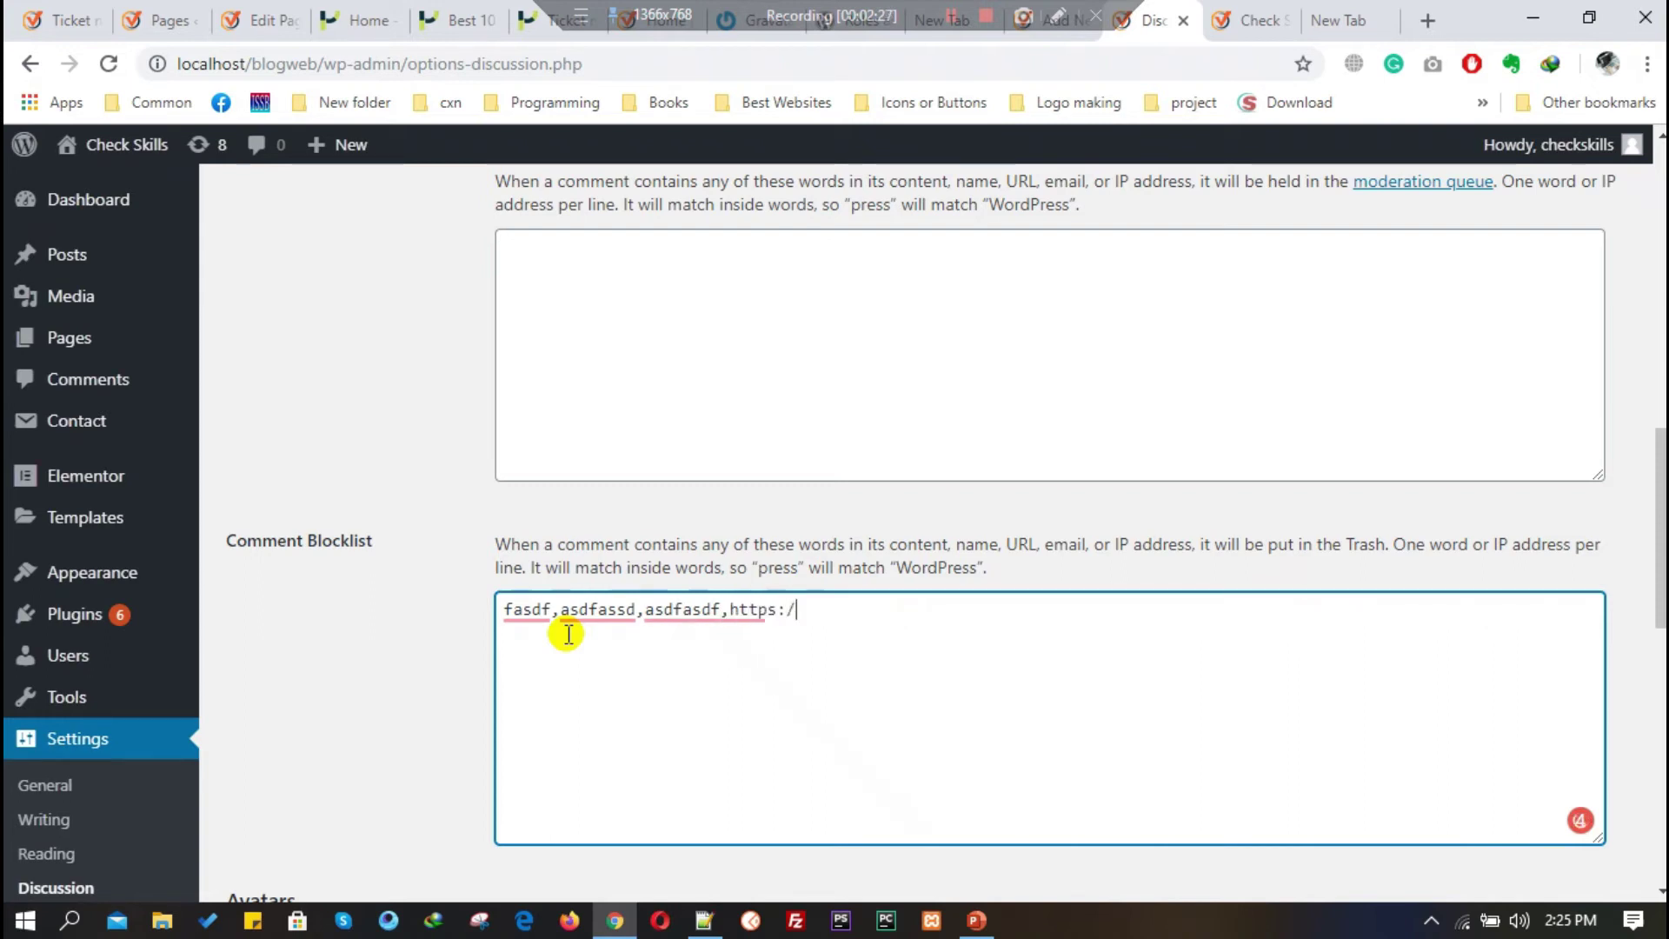
type("/sdf")
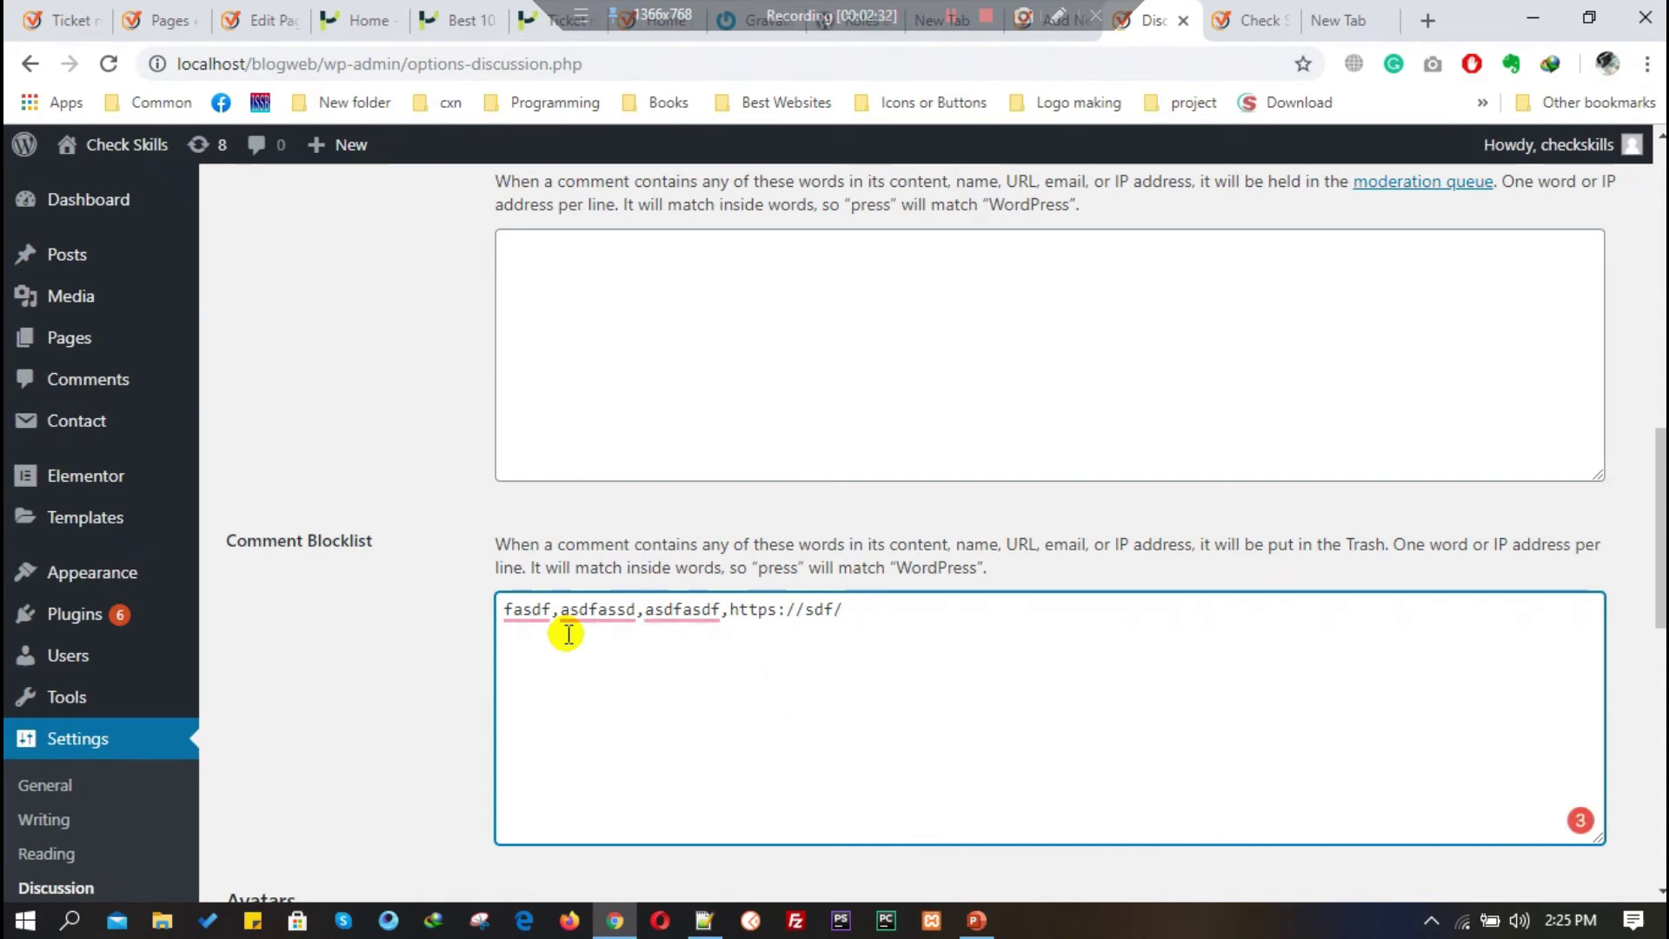
type(".co")
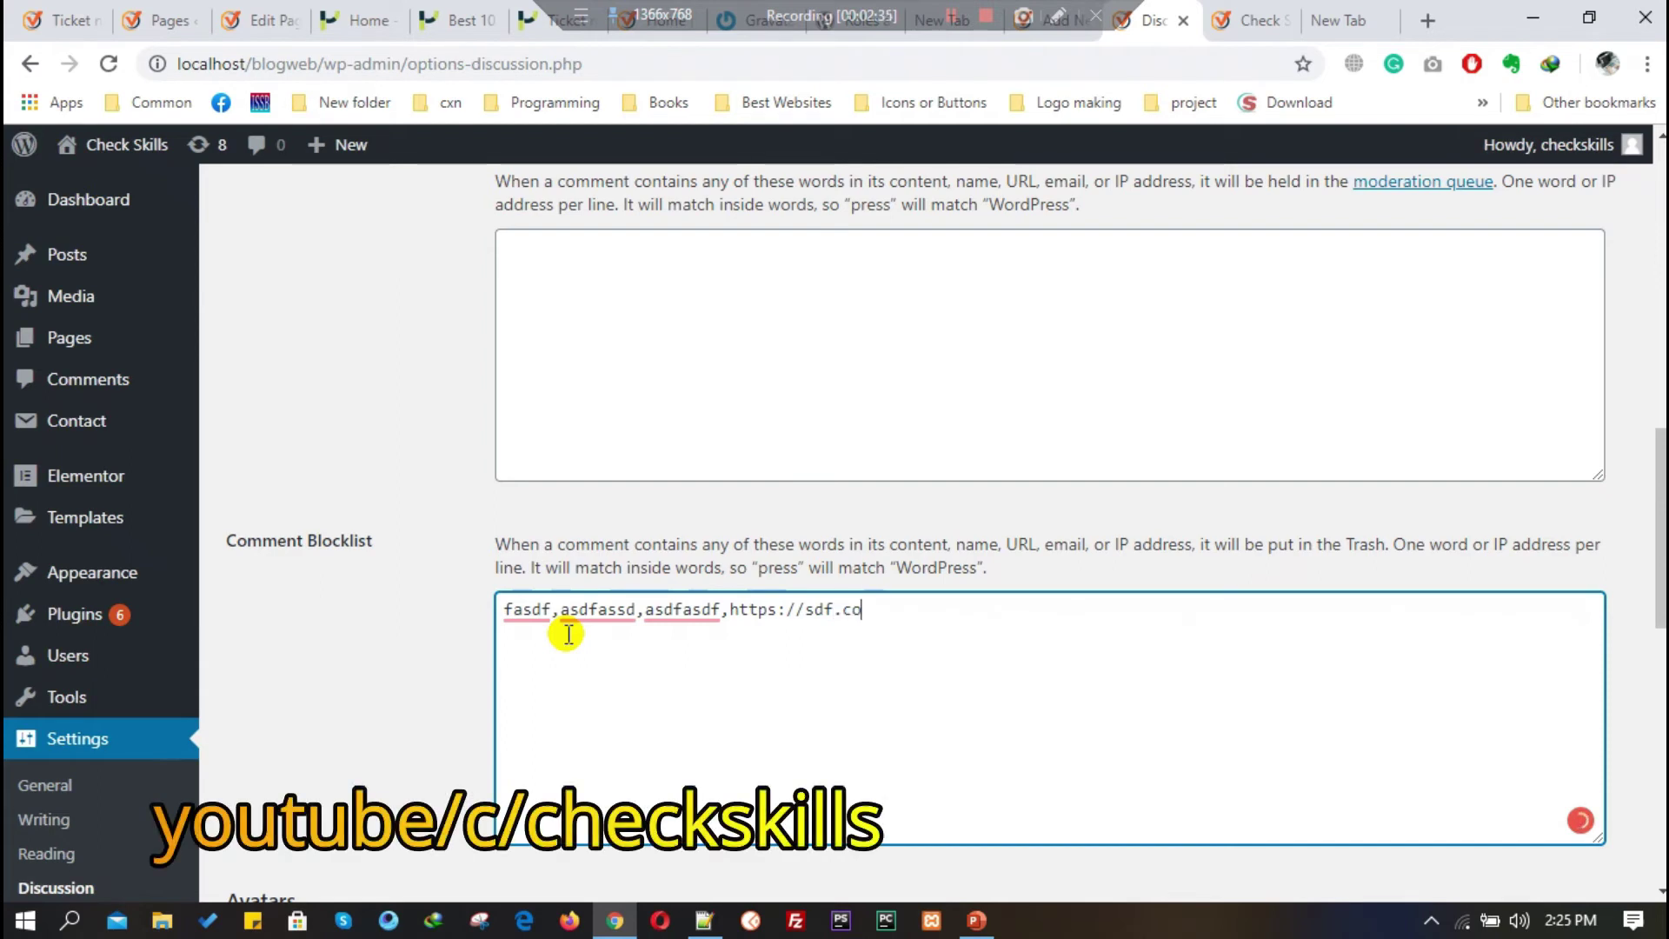
type("m/asdfasdf")
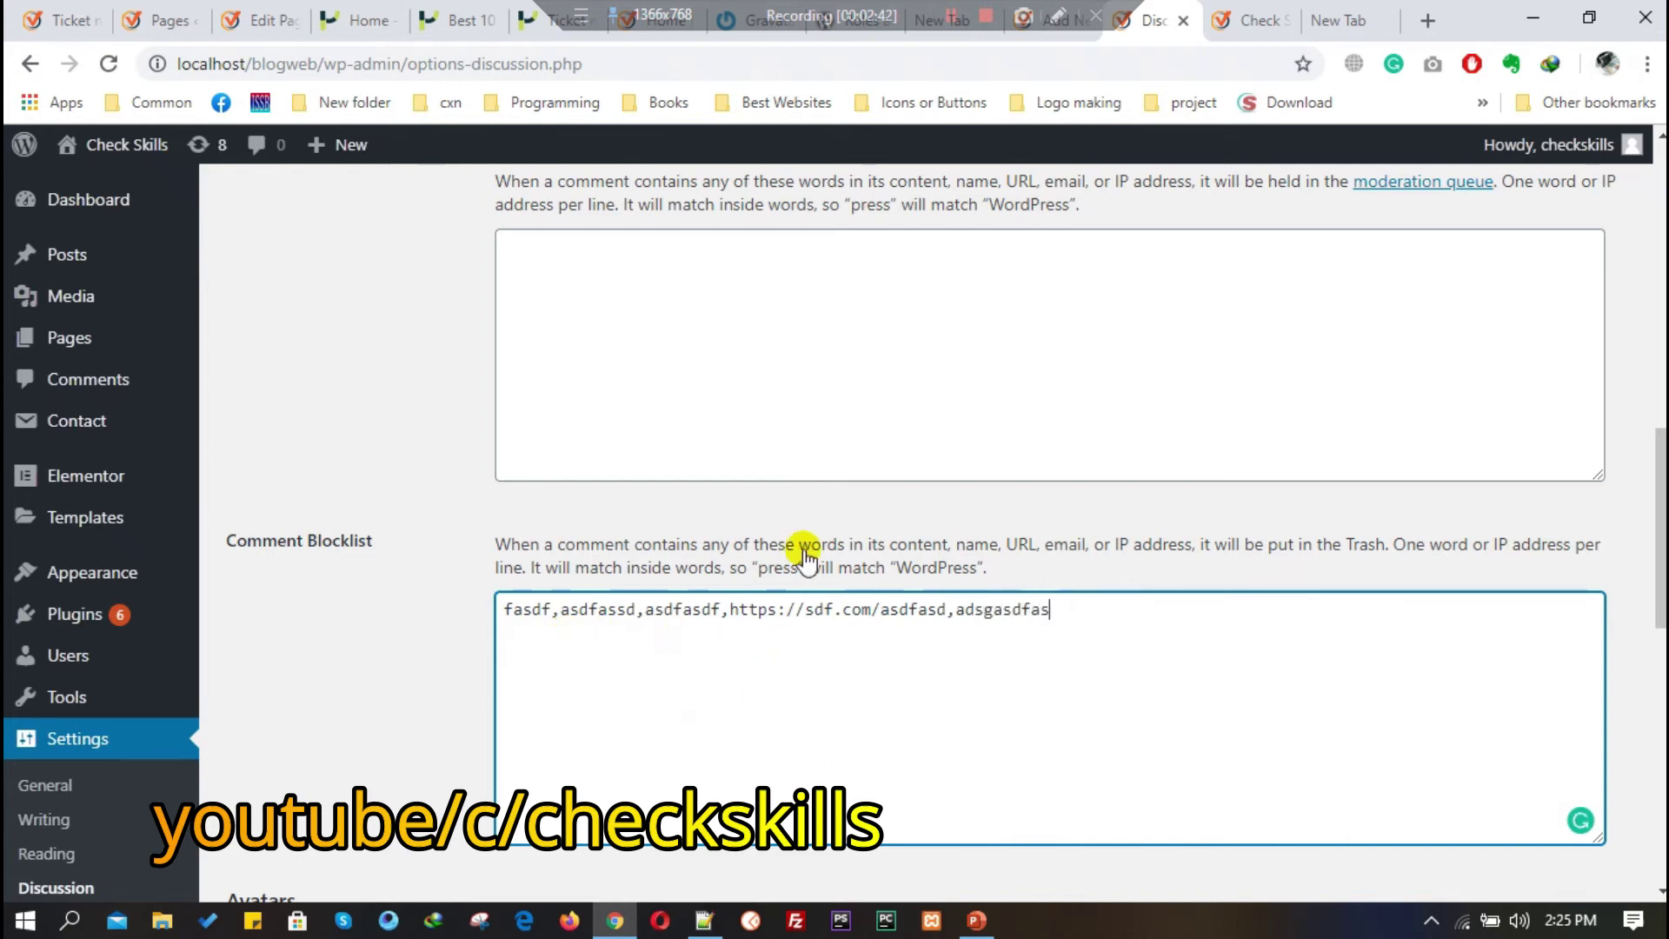
triple_click(808, 614)
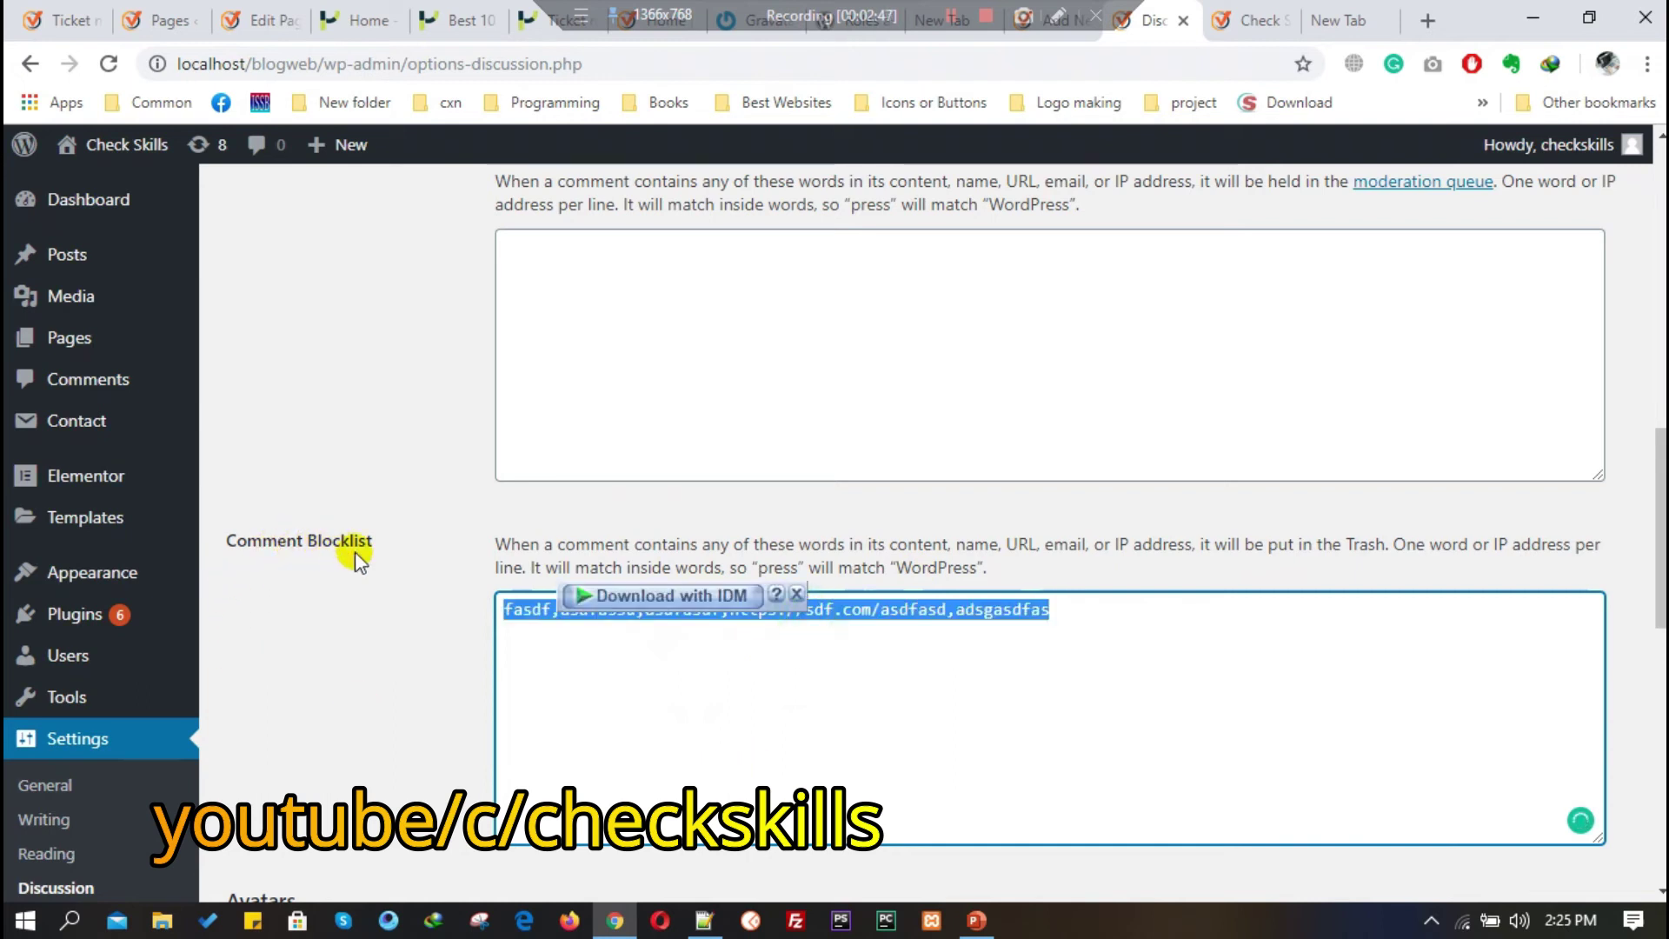
Step: Compare the Comment Moderation and Comment Blocklist fields, and examine the avatar display, maximum rating and default avatar options
scroll(798, 425, "up", 1)
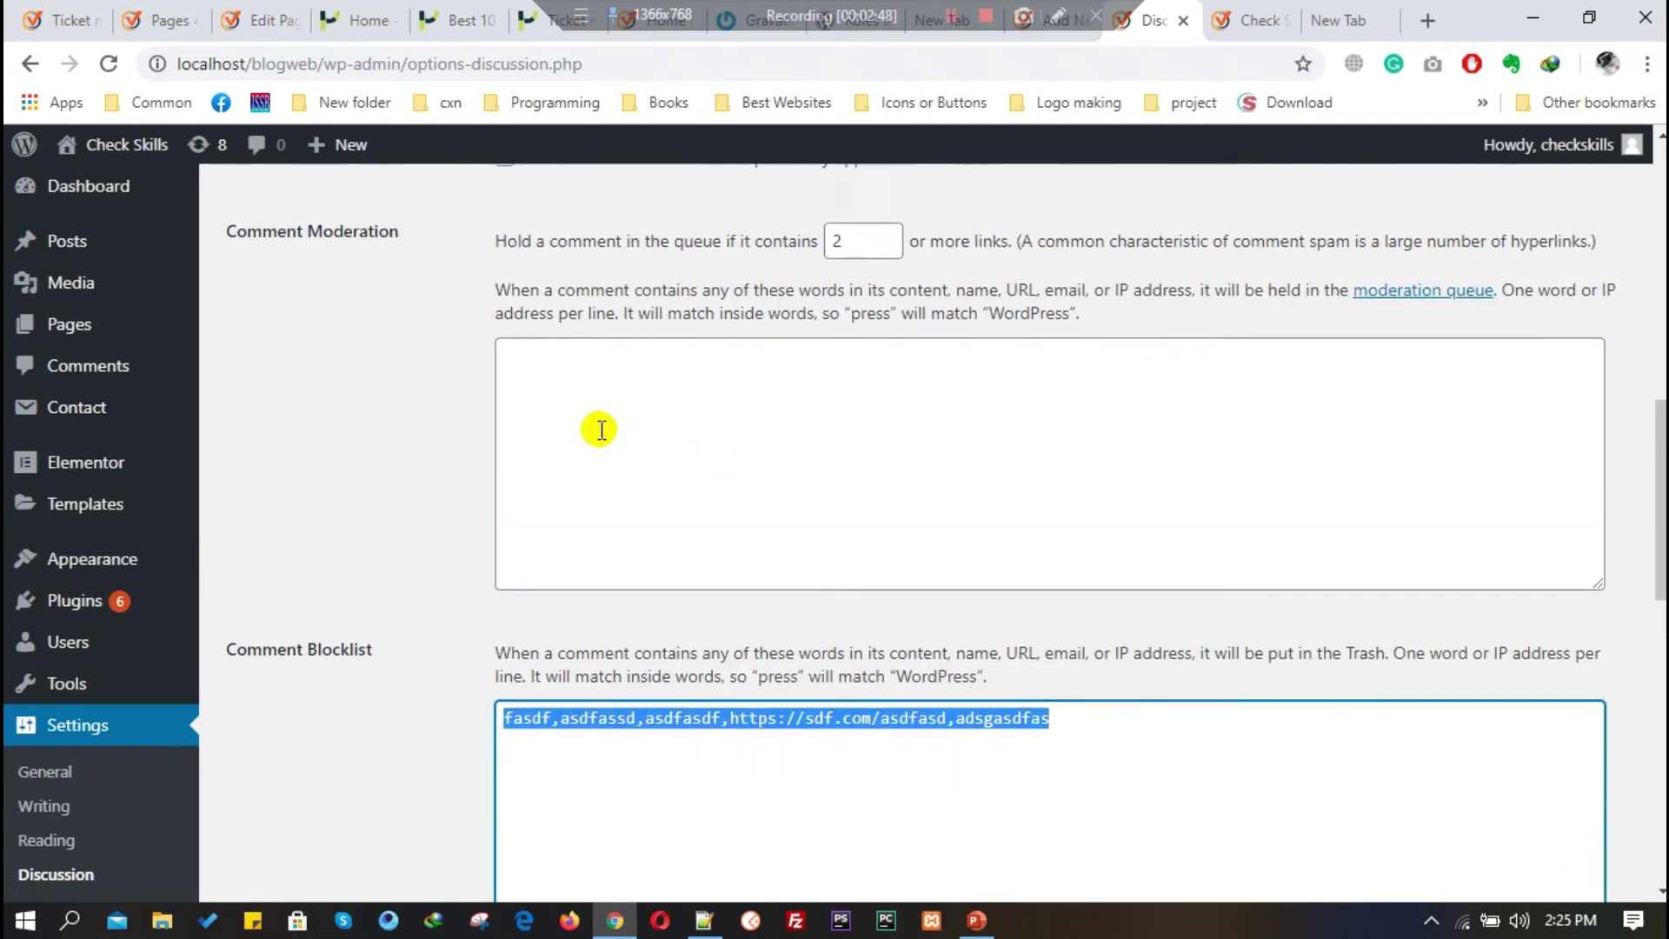
scroll(597, 425, "down", 2)
scroll(596, 429, "down", 2)
scroll(440, 477, "up", 1)
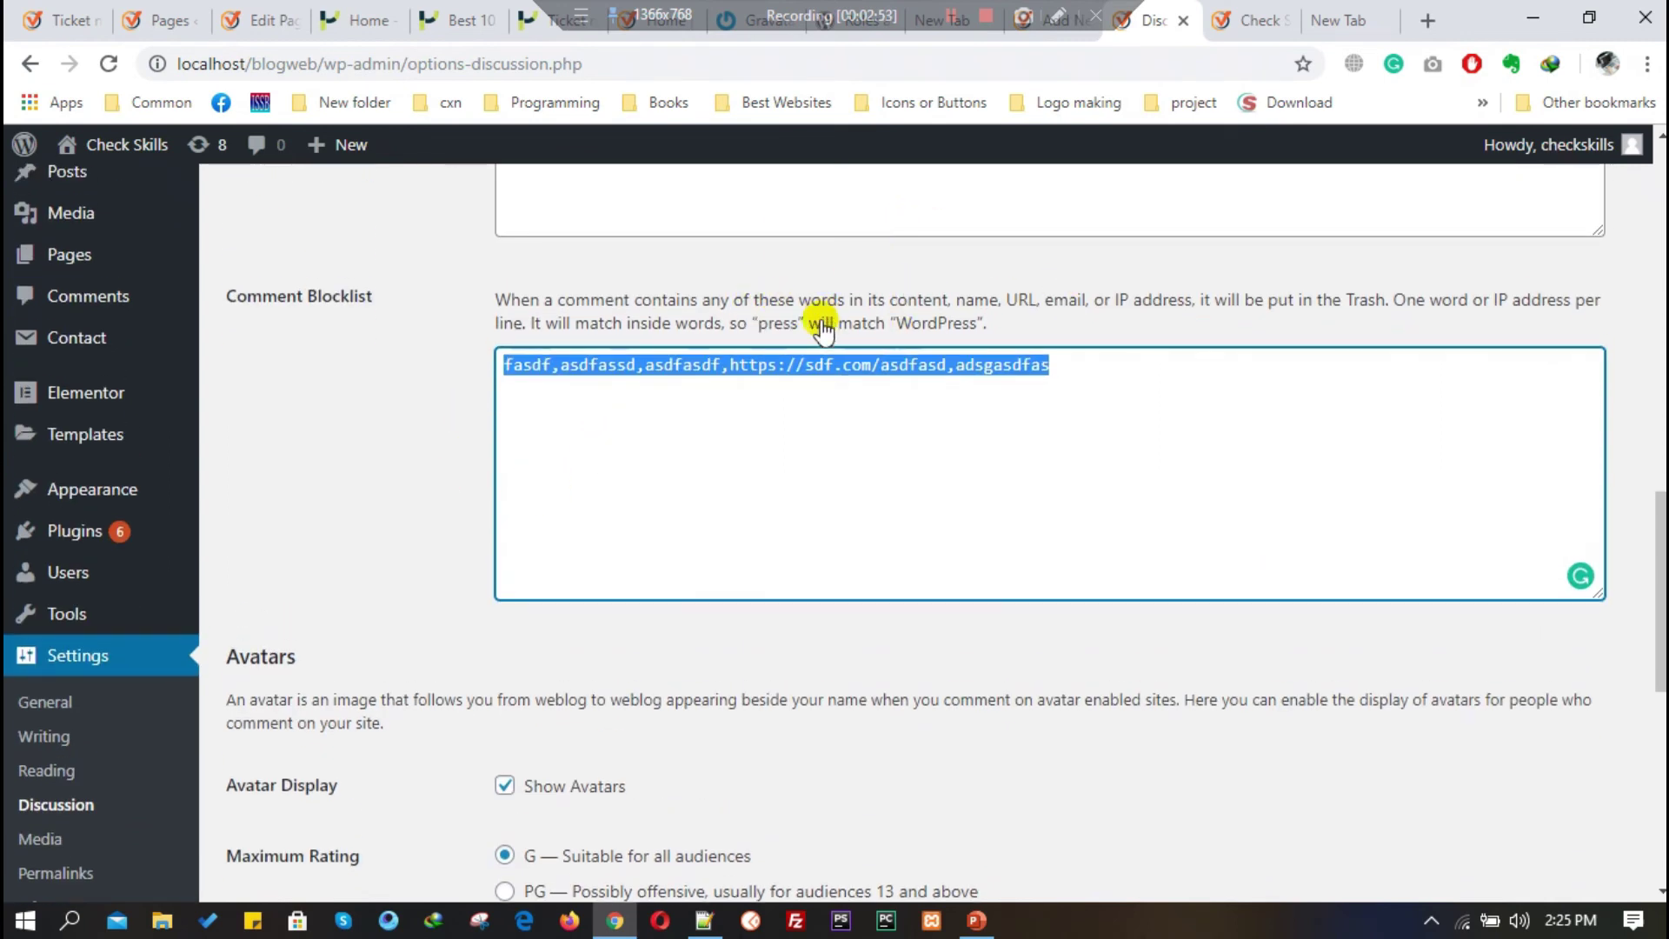
scroll(815, 376, "up", 1)
scroll(815, 376, "up", 1)
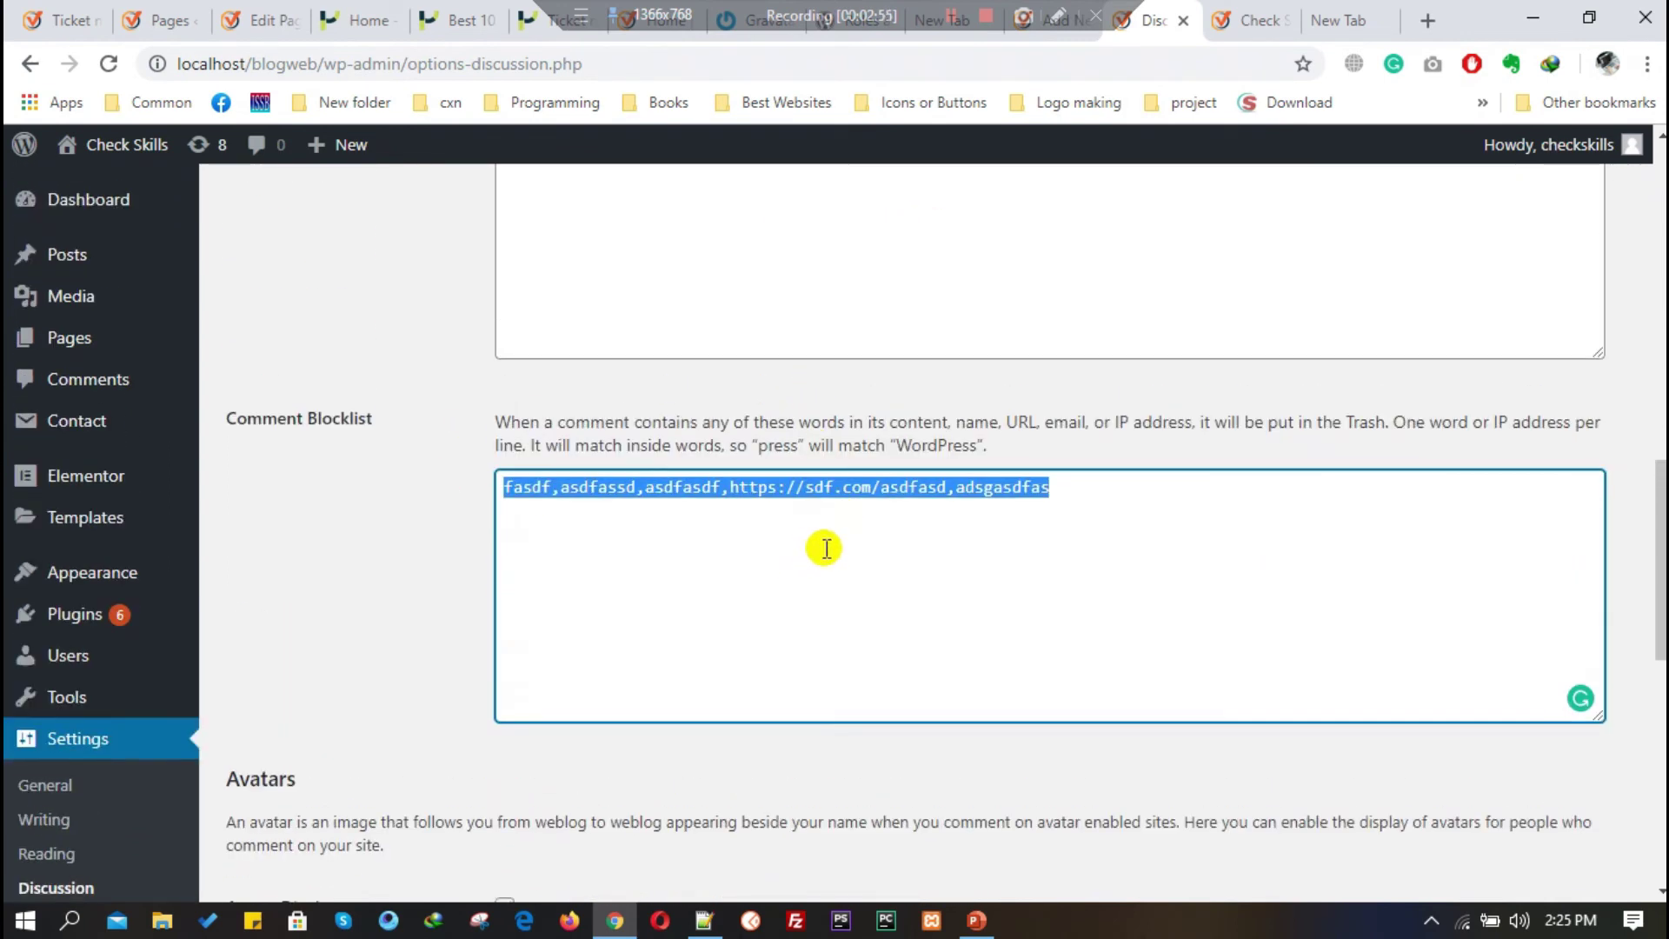
scroll(825, 547, "down", 2)
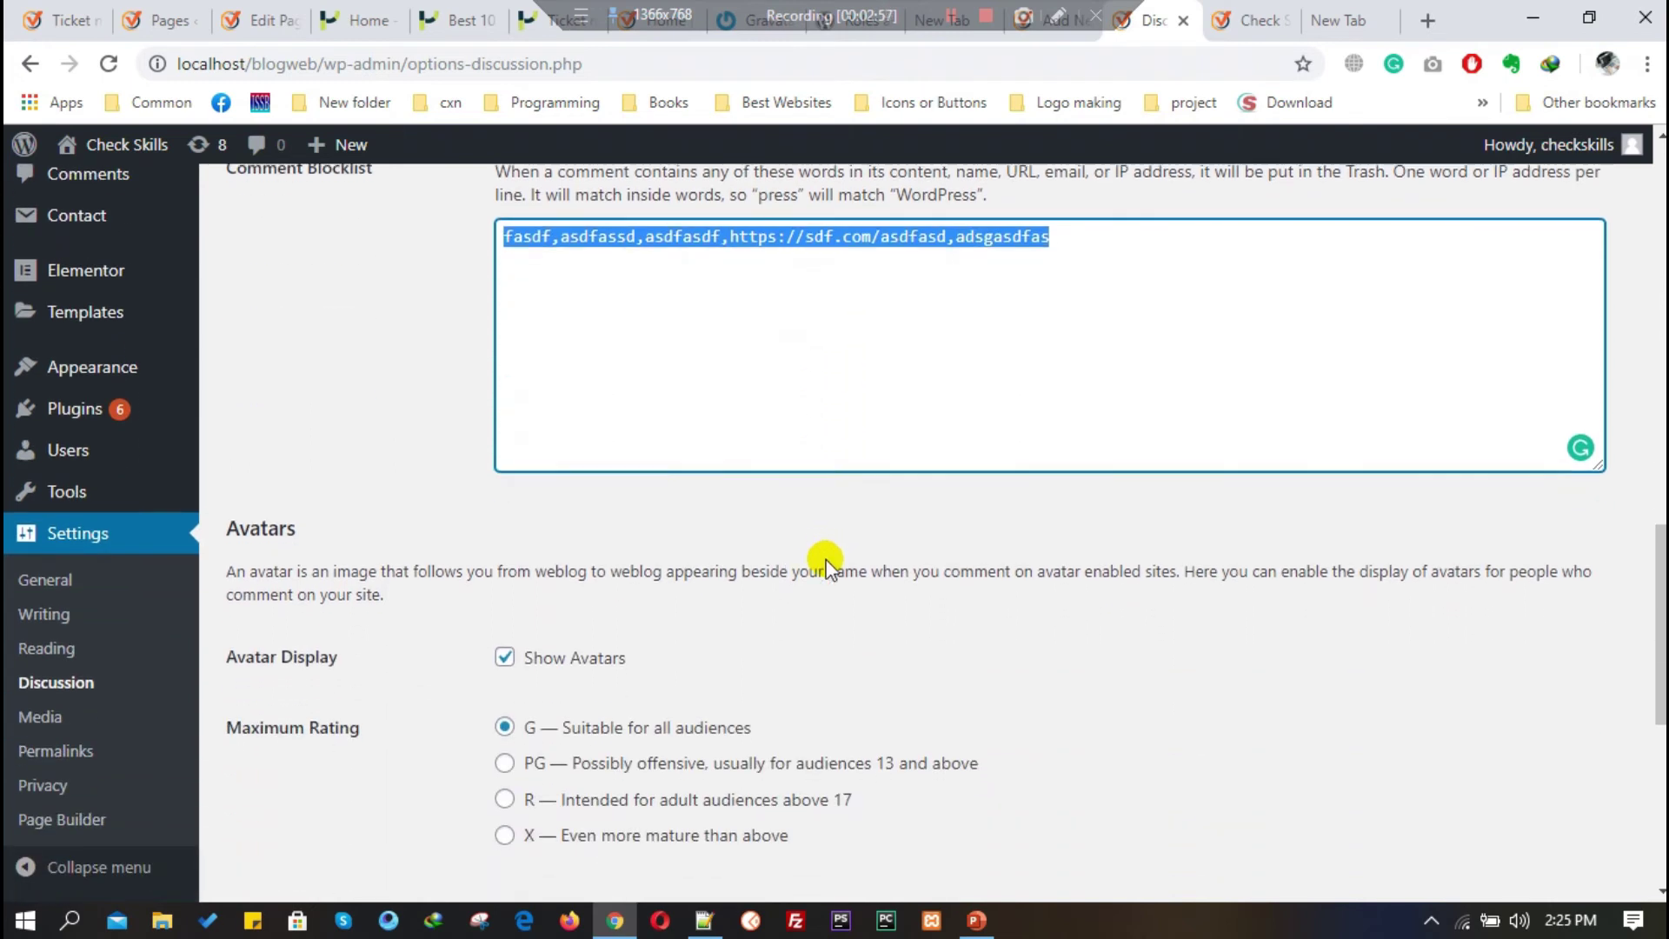
scroll(826, 564, "down", 2)
scroll(868, 632, "up", 2)
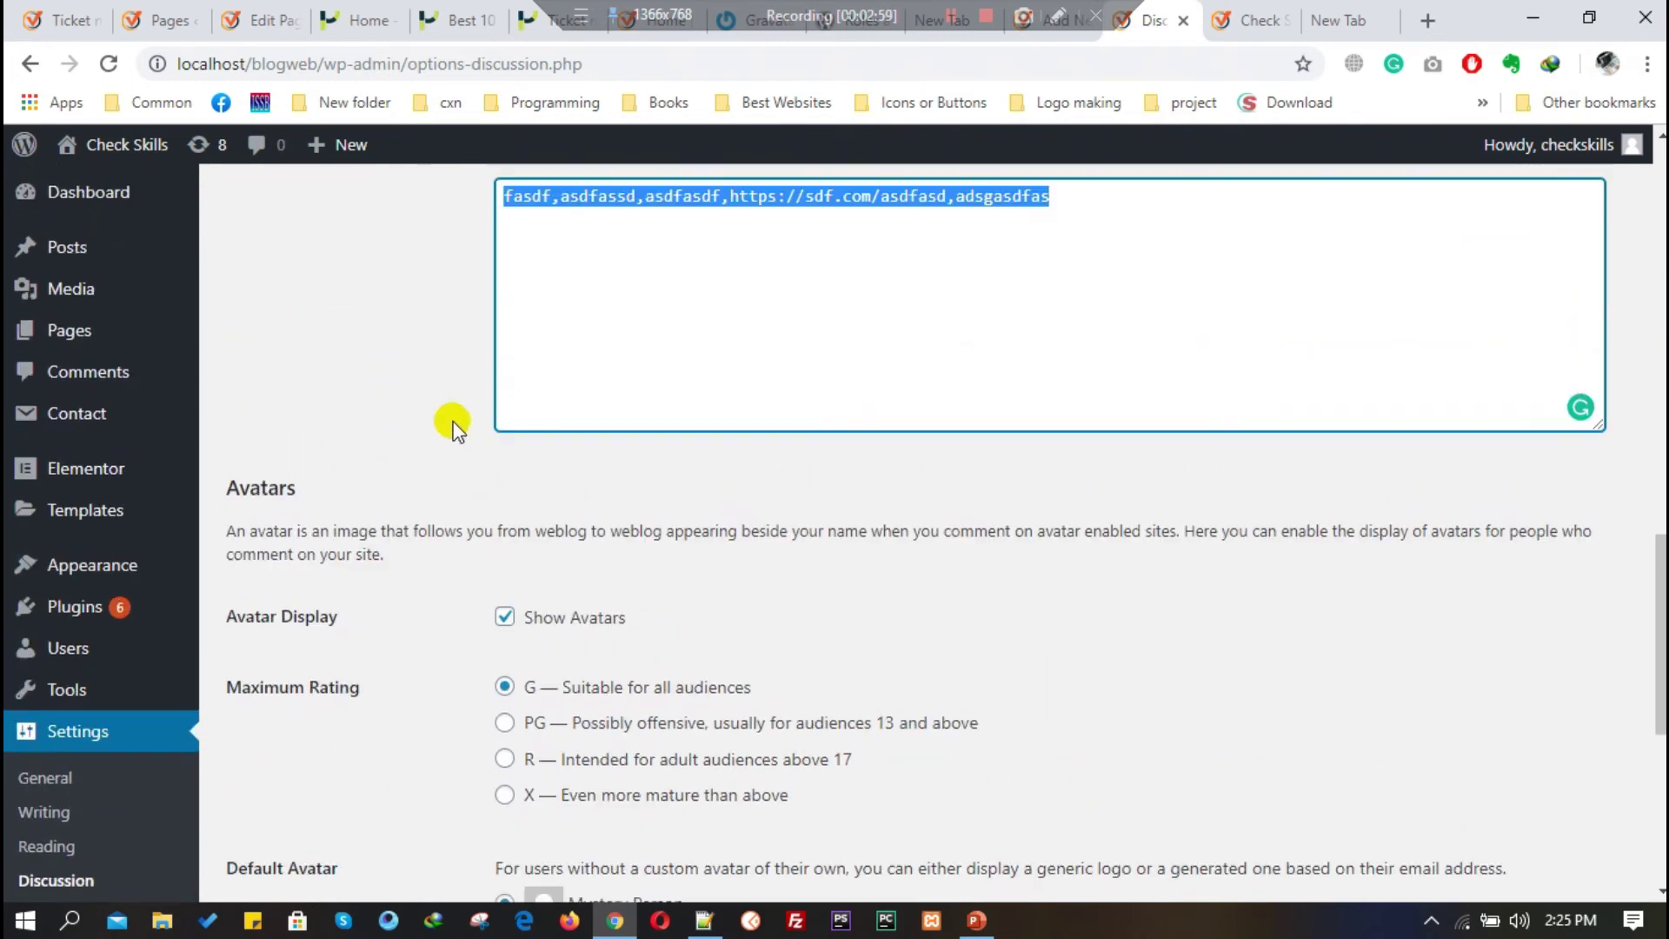
scroll(368, 388, "down", 2)
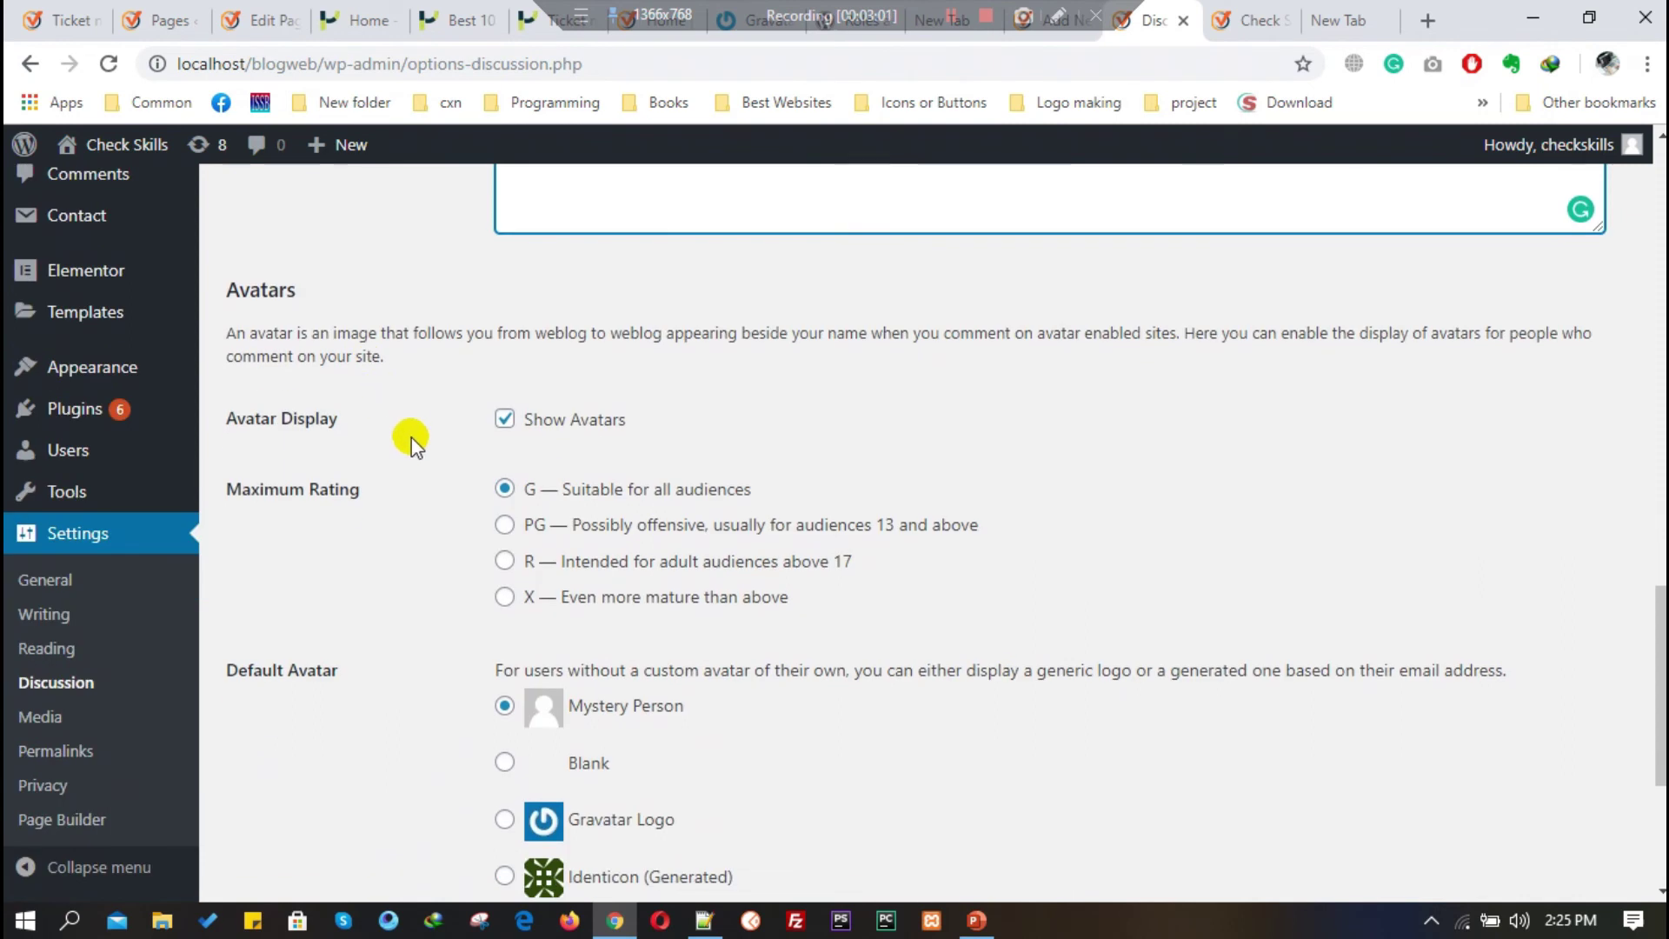
scroll(411, 437, "up", 1)
scroll(415, 454, "down", 3)
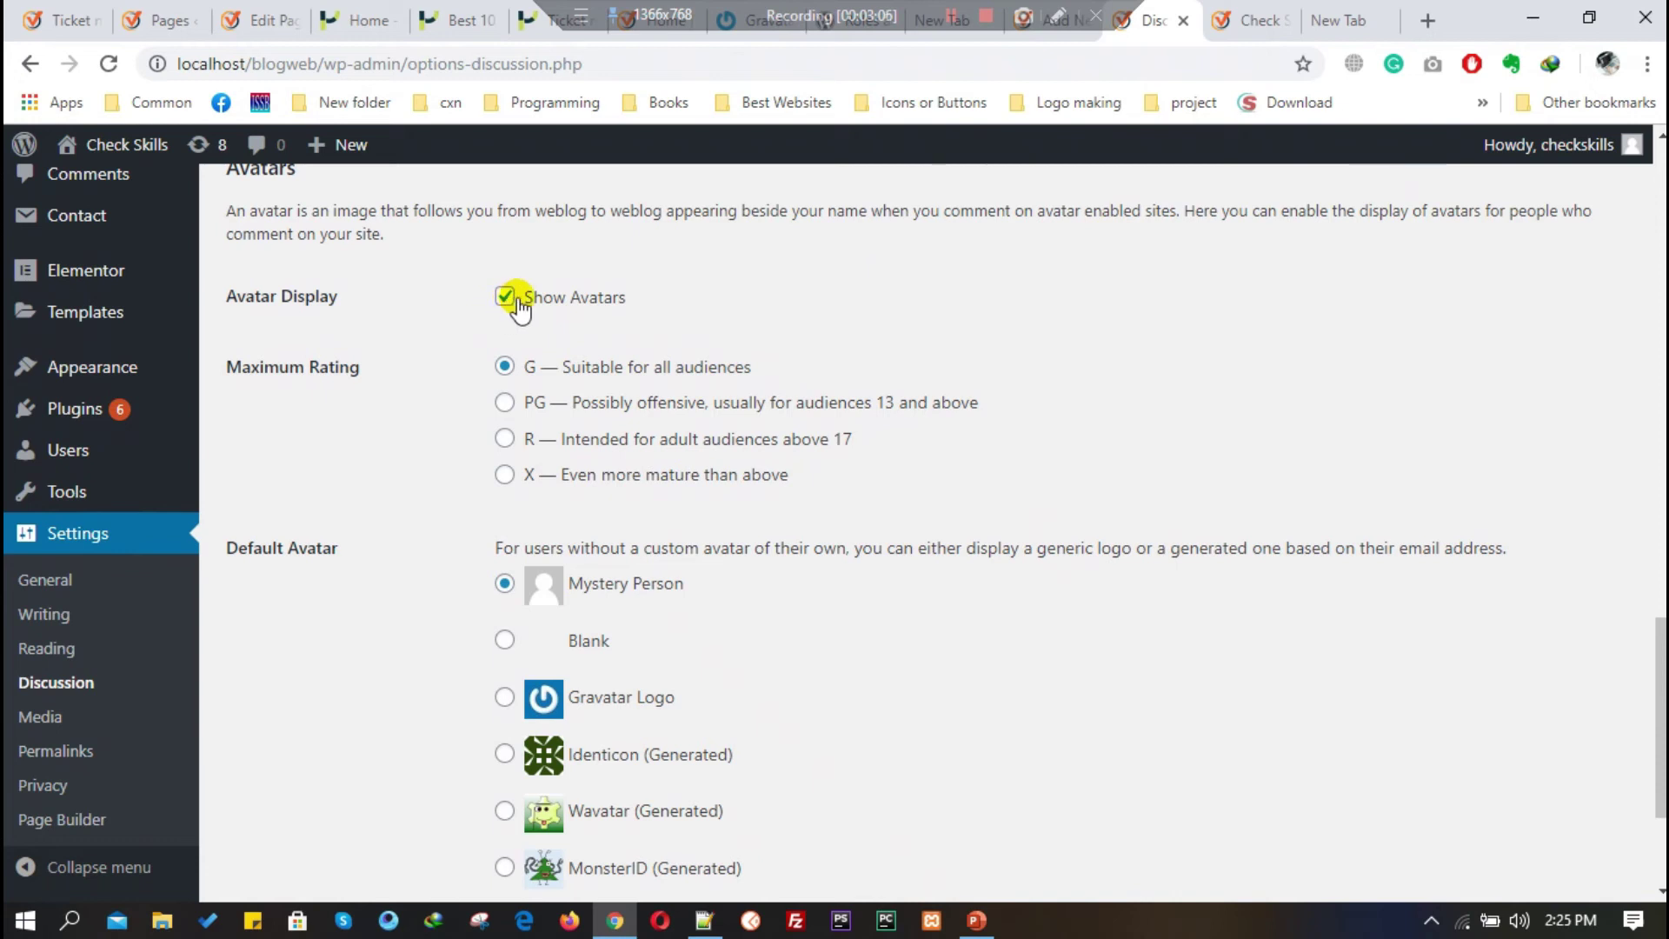
Step: Examine the Default Avatar choices, from Mystery Person to Retro (Generated), together with the avatar display and maximum rating options
scroll(518, 300, "down", 2)
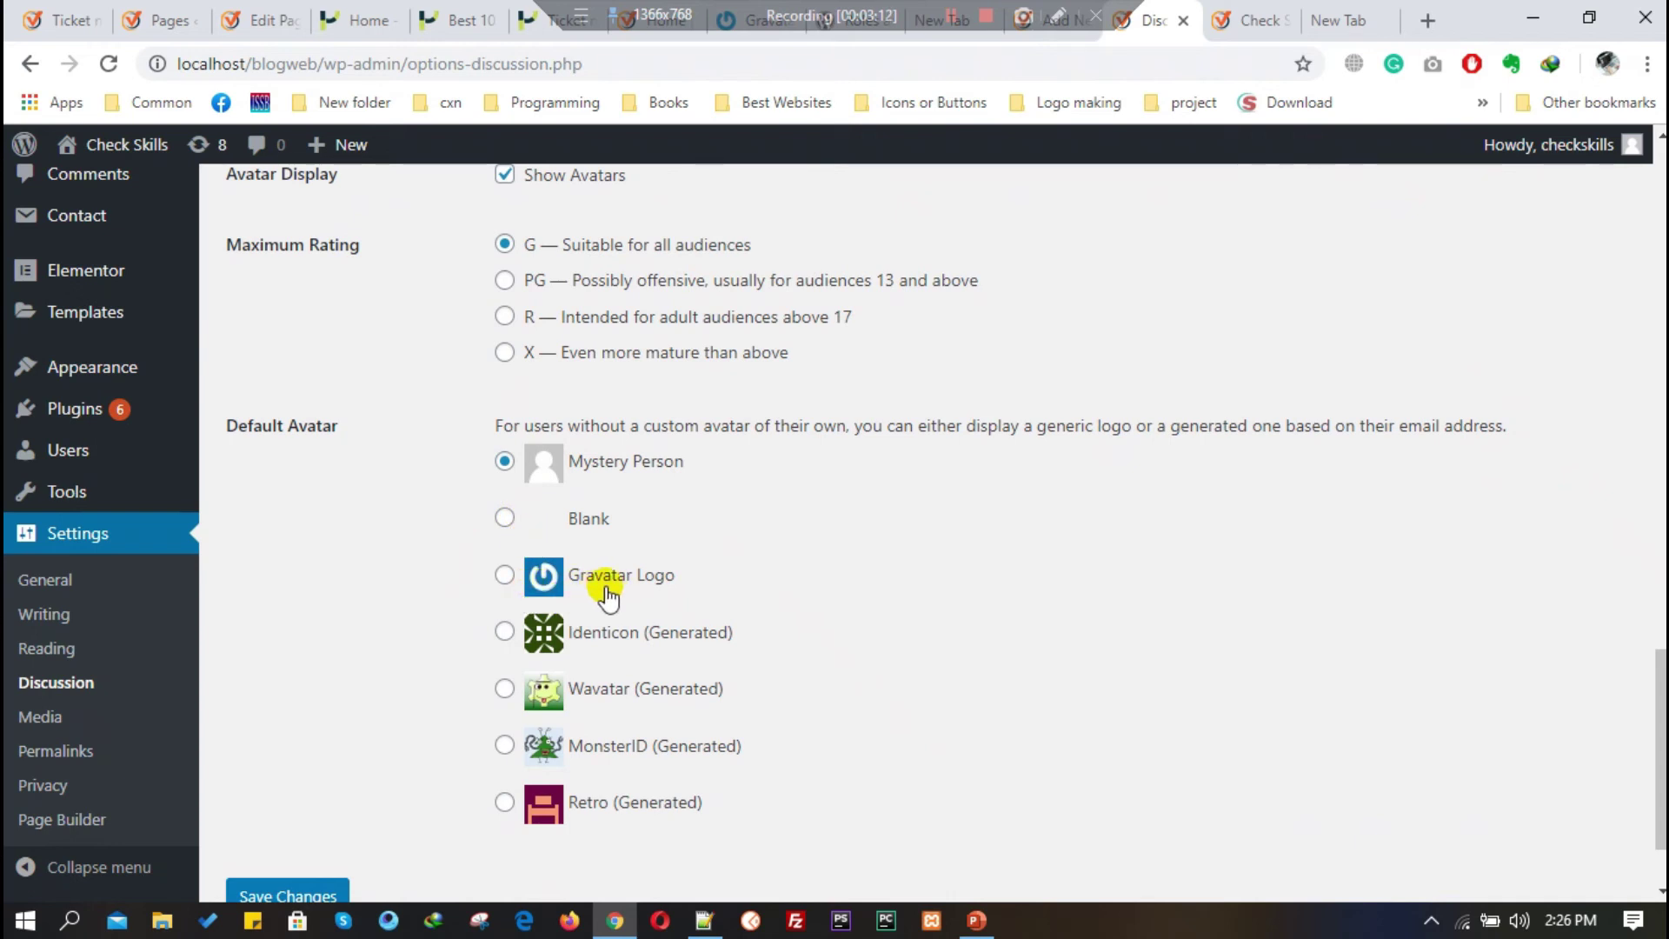
scroll(591, 657, "down", 1)
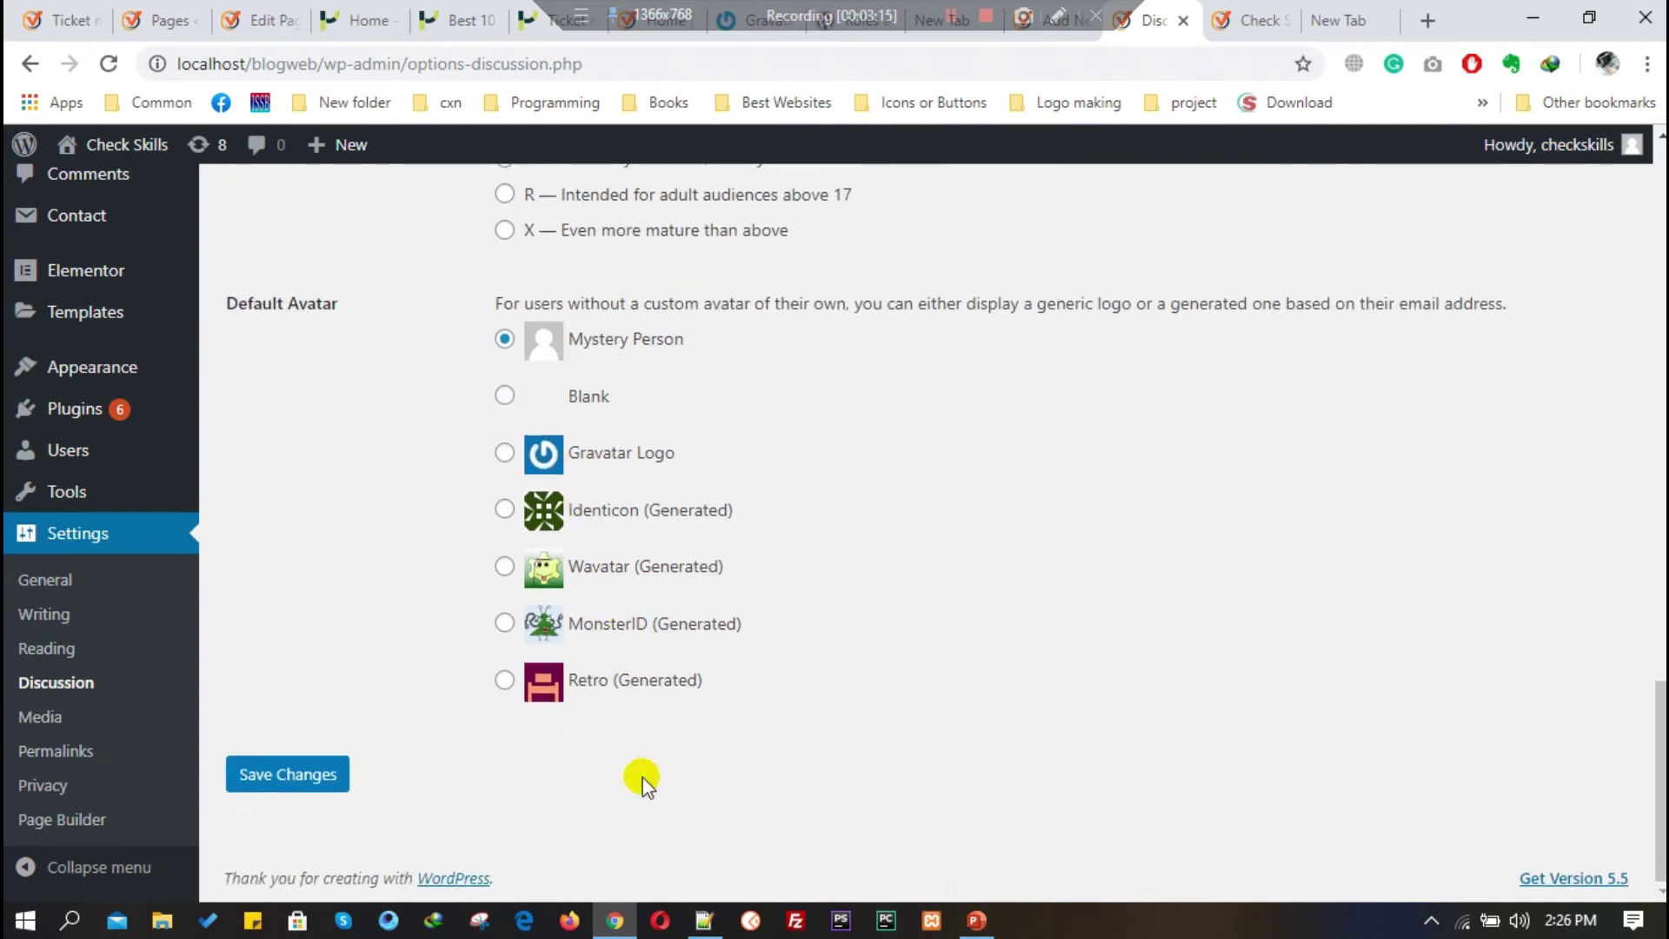
scroll(477, 641, "up", 1)
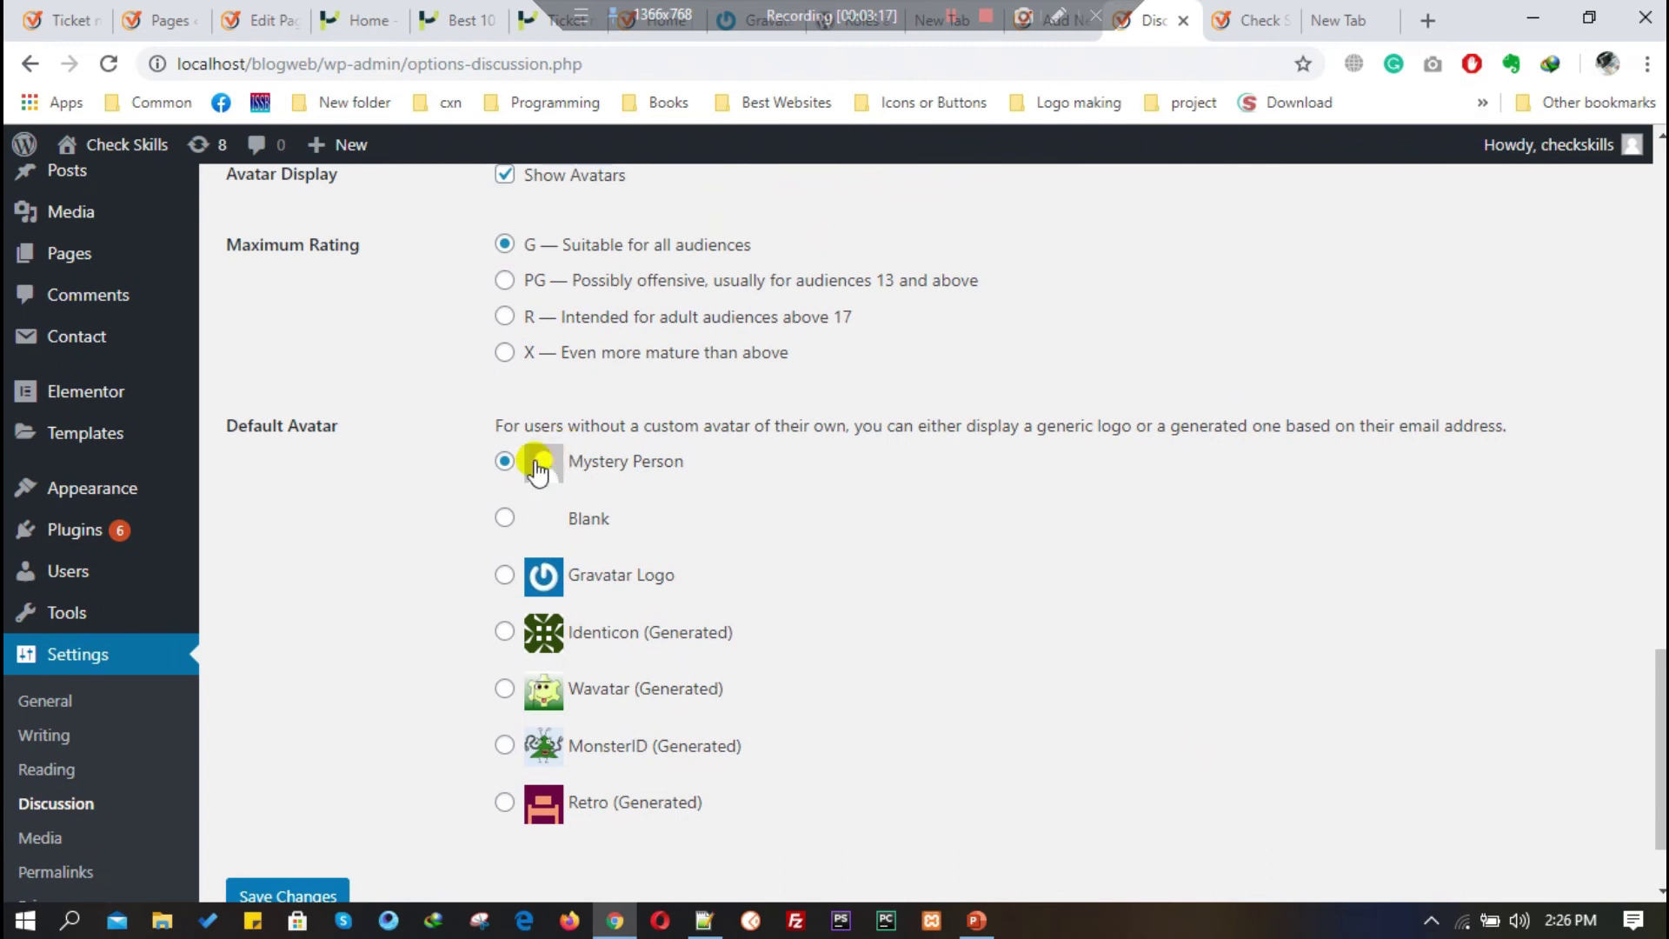
scroll(538, 470, "down", 1)
mouse_move(186, 503)
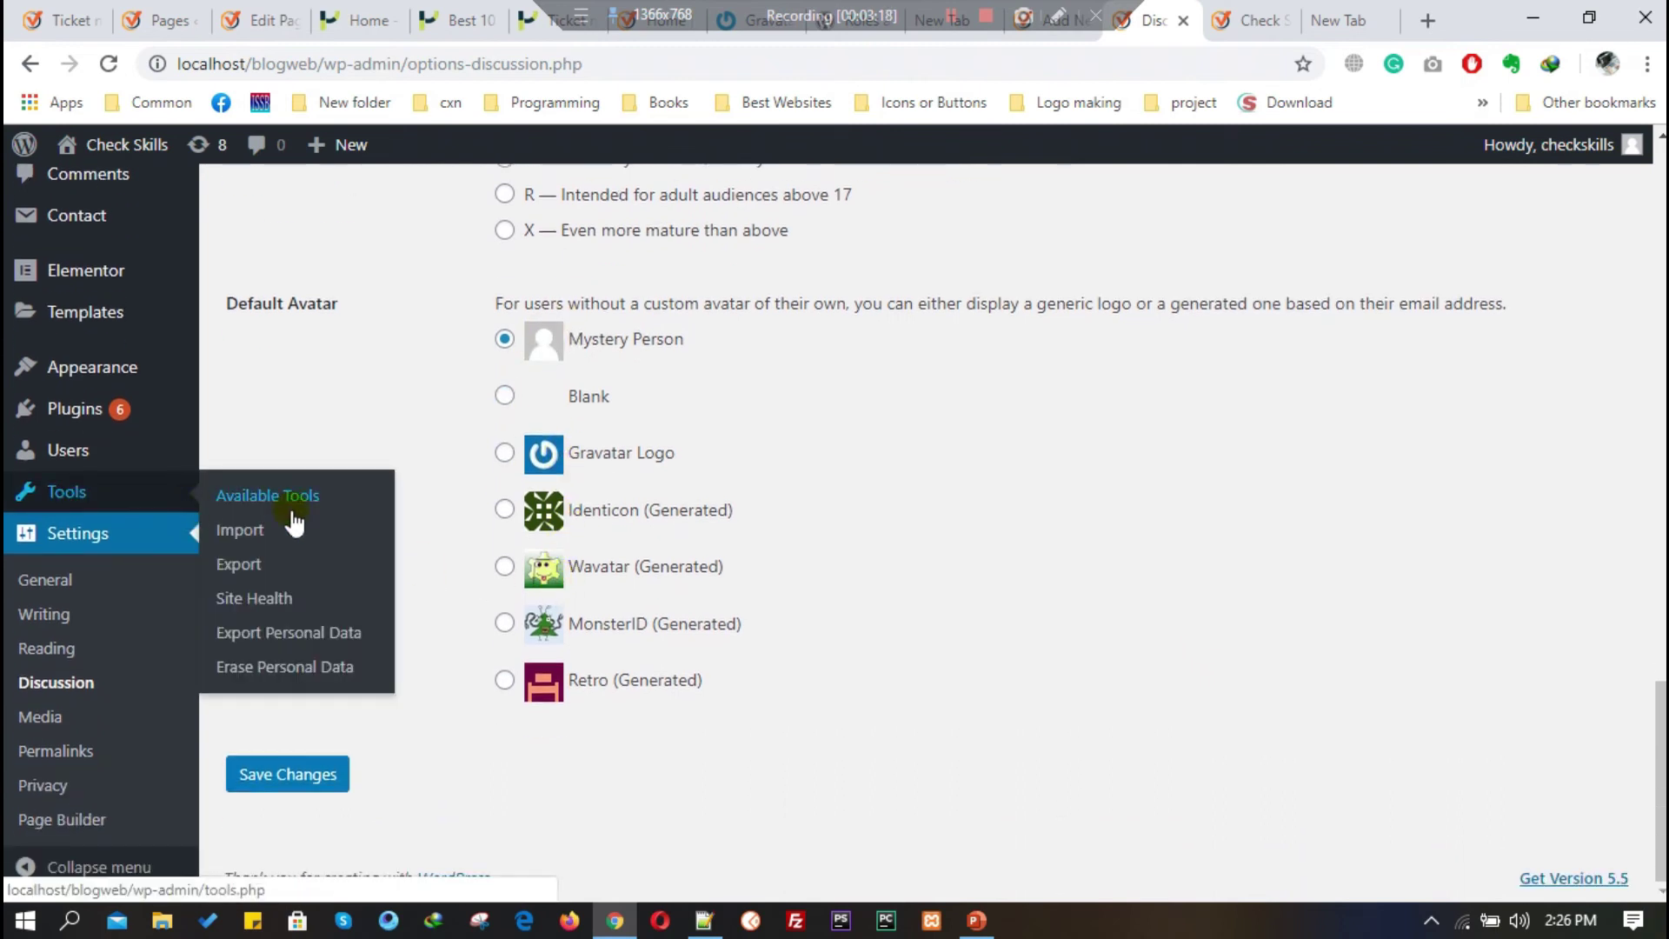
mouse_move(156, 474)
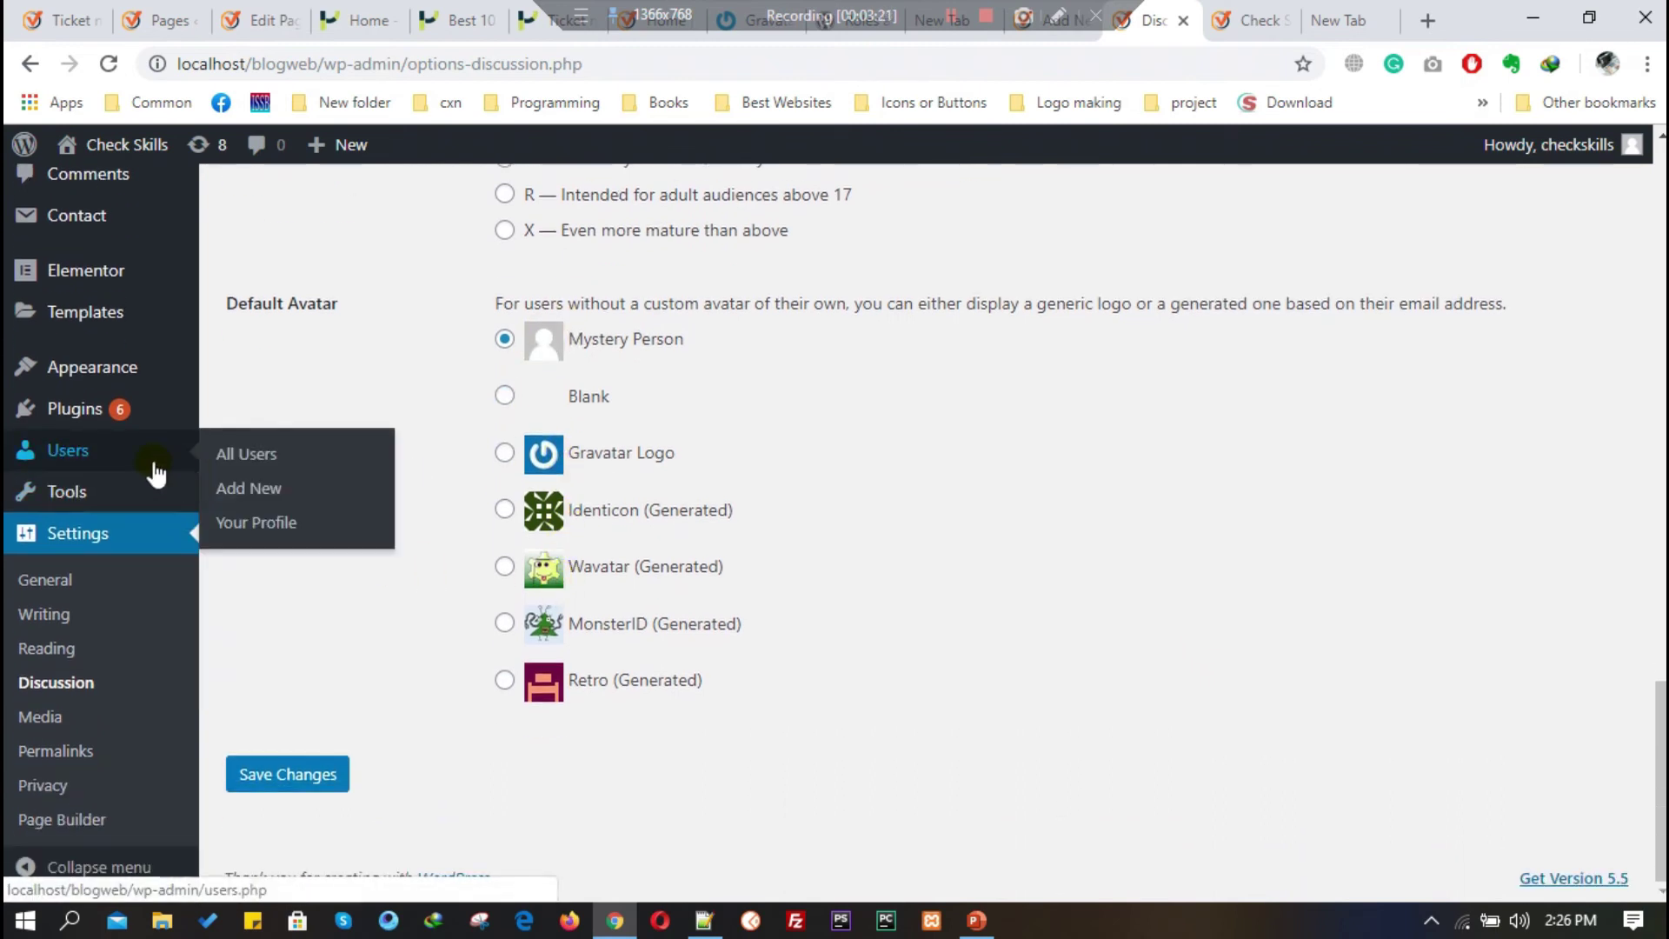
scroll(552, 517, "up", 2)
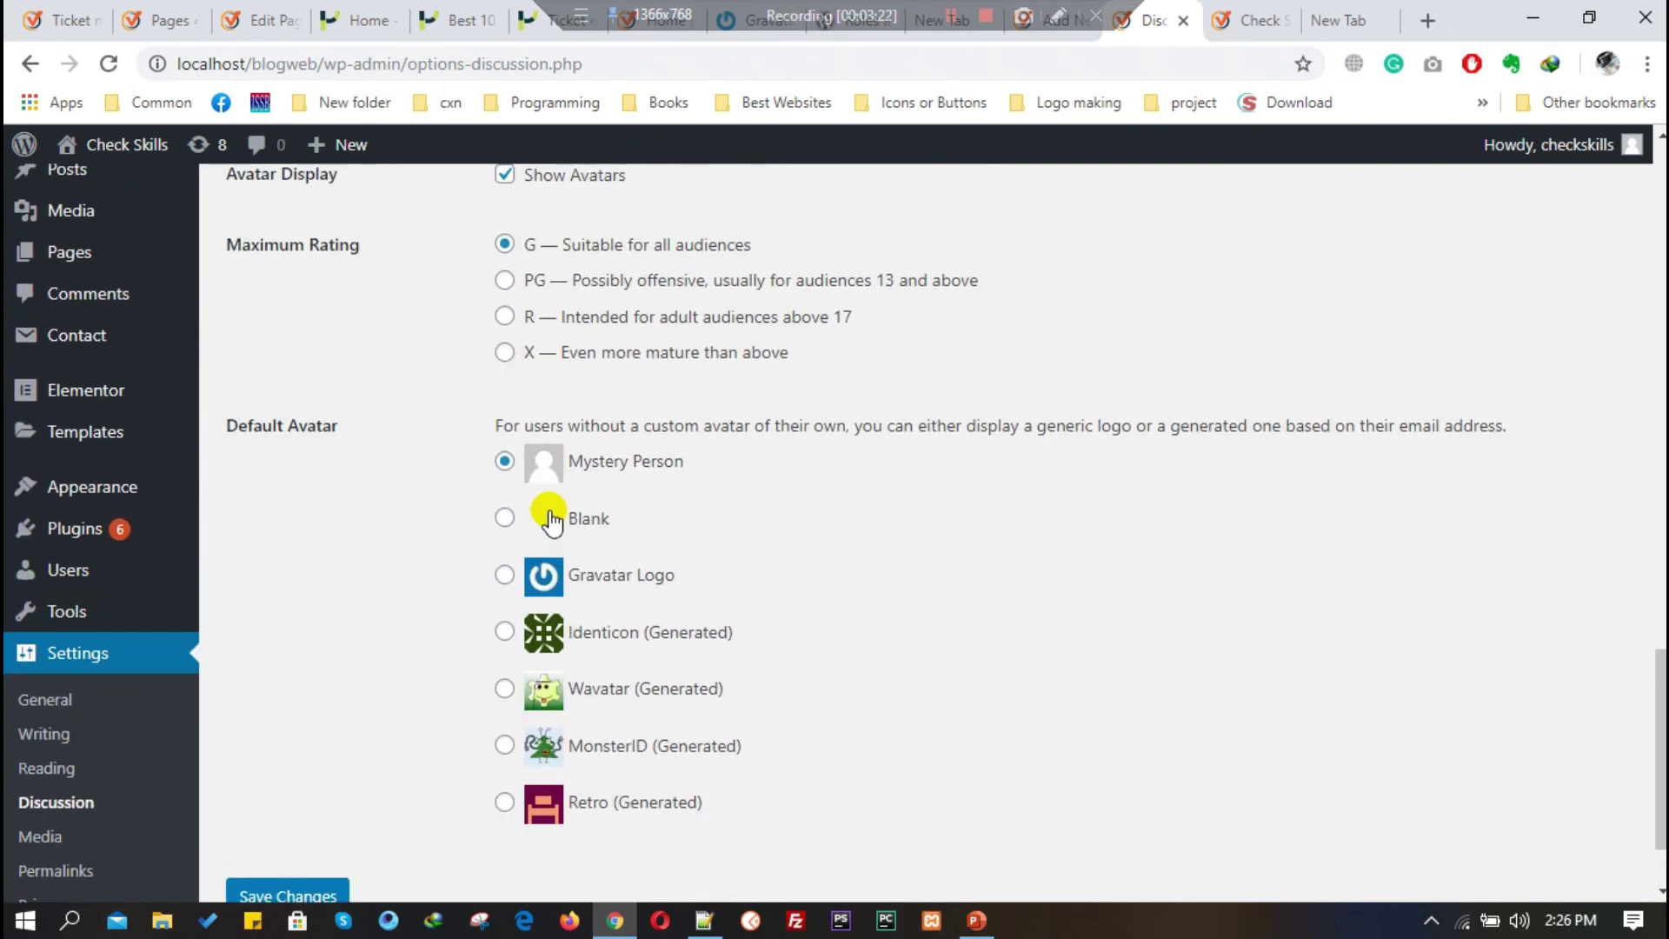
scroll(551, 519, "up", 1)
scroll(551, 514, "down", 1)
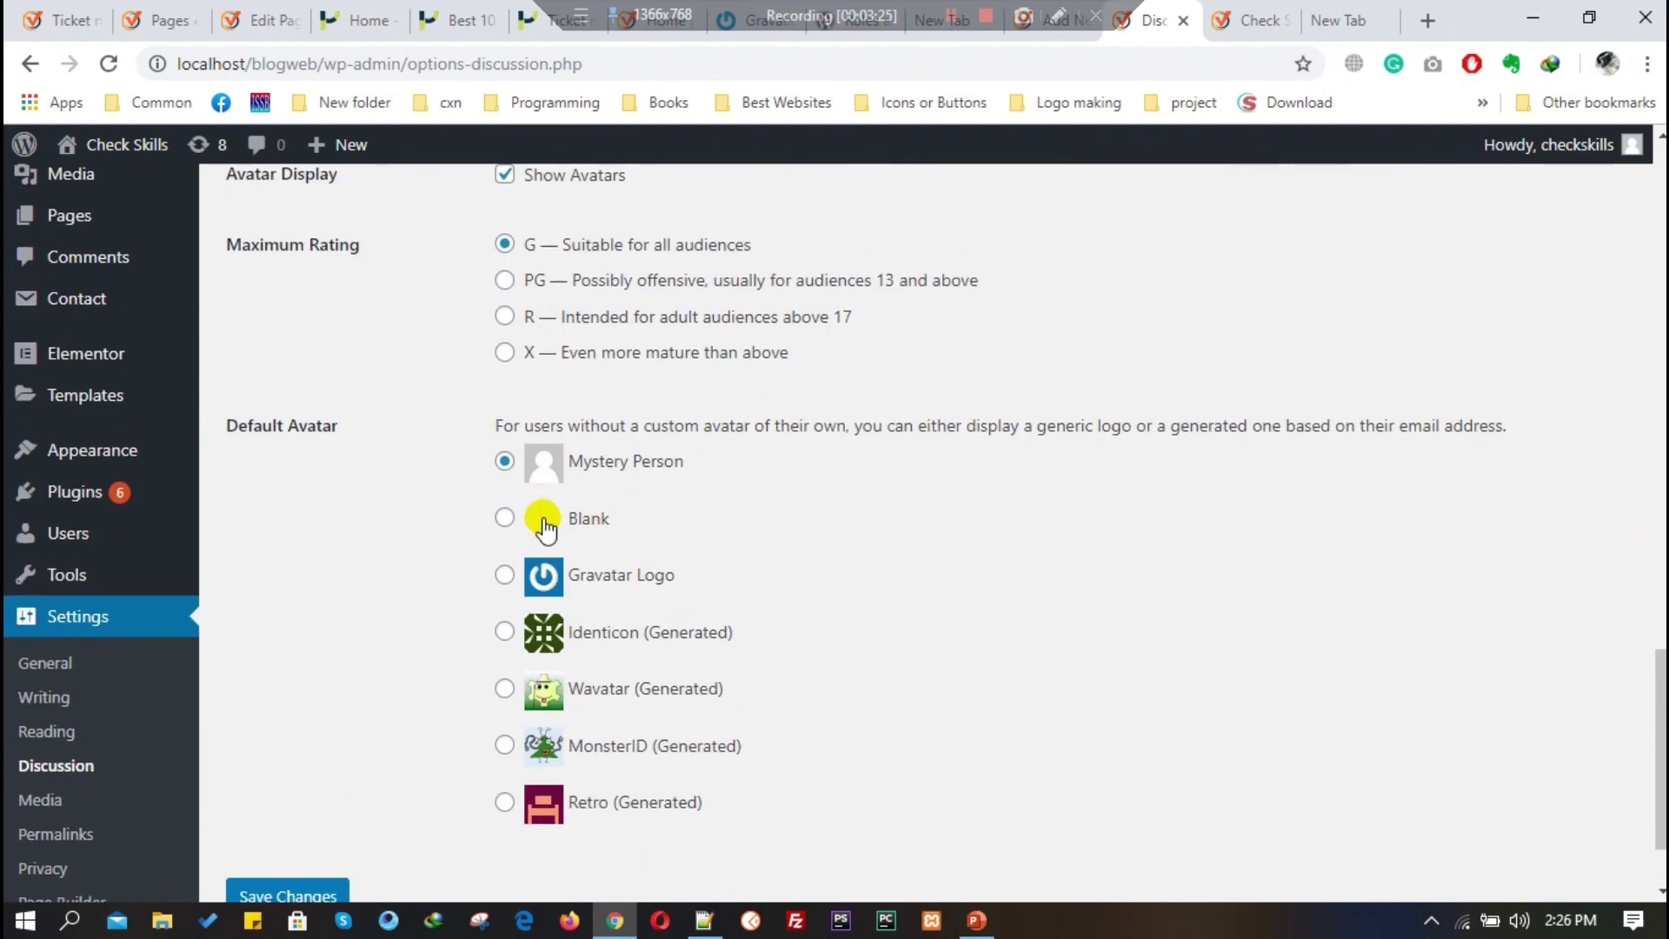
scroll(384, 589, "up", 1)
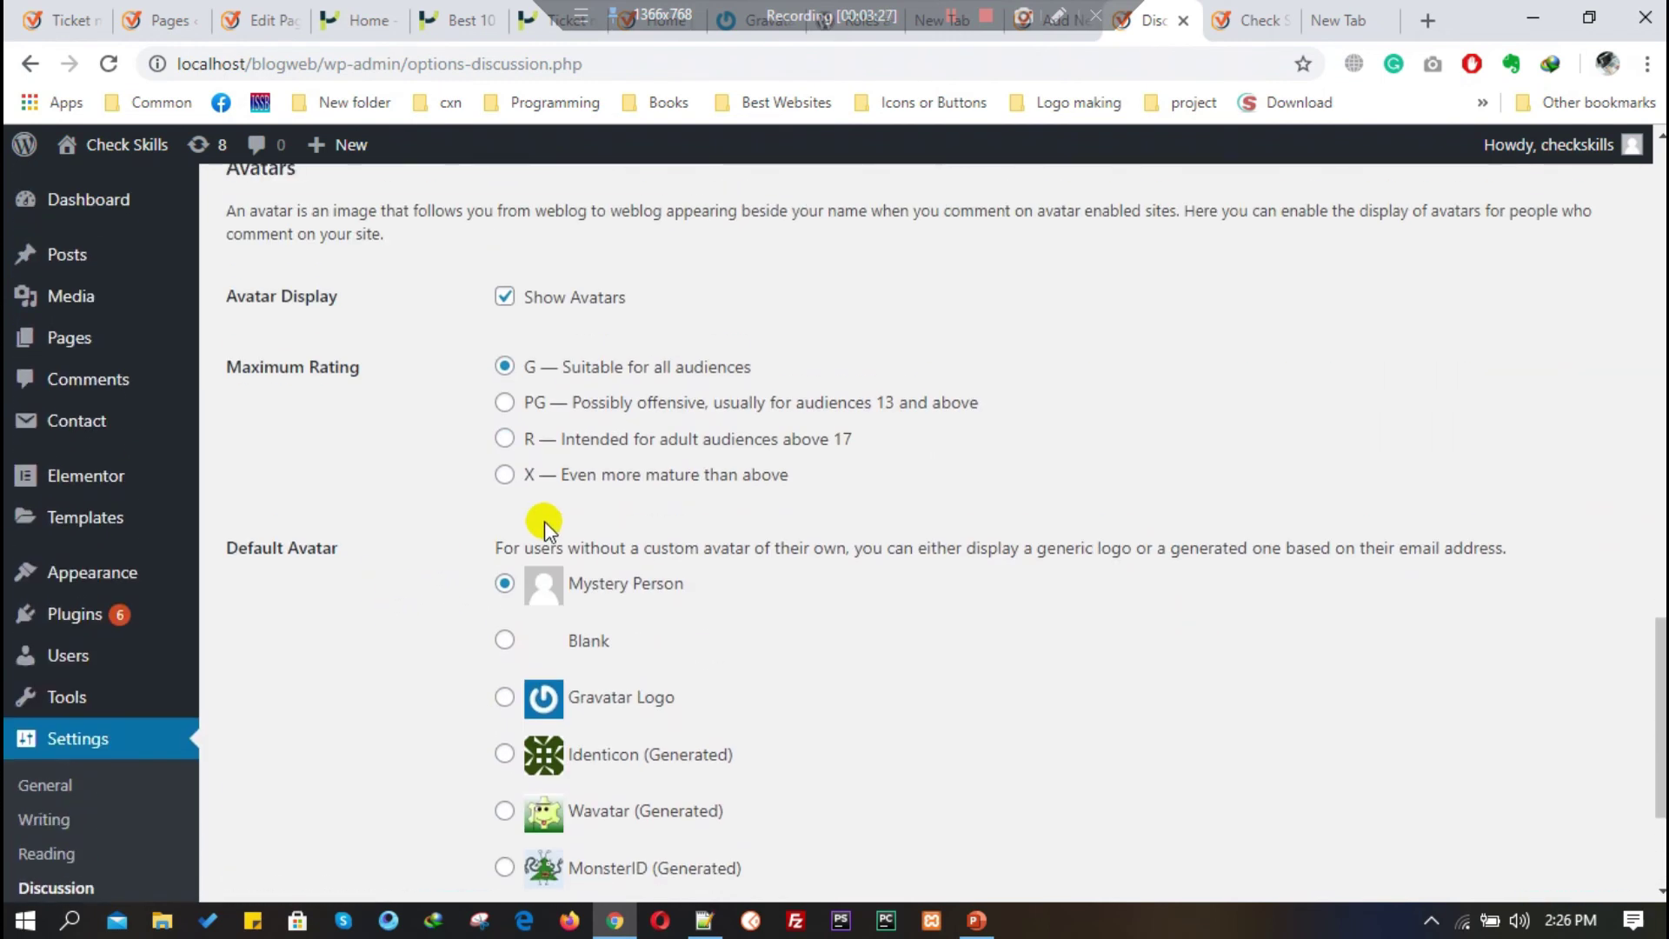
scroll(623, 622, "down", 1)
Step: Review the Discussion settings once more, from the Comment Blocklist back to the default post, other comment and email notification settings
scroll(622, 623, "up", 6)
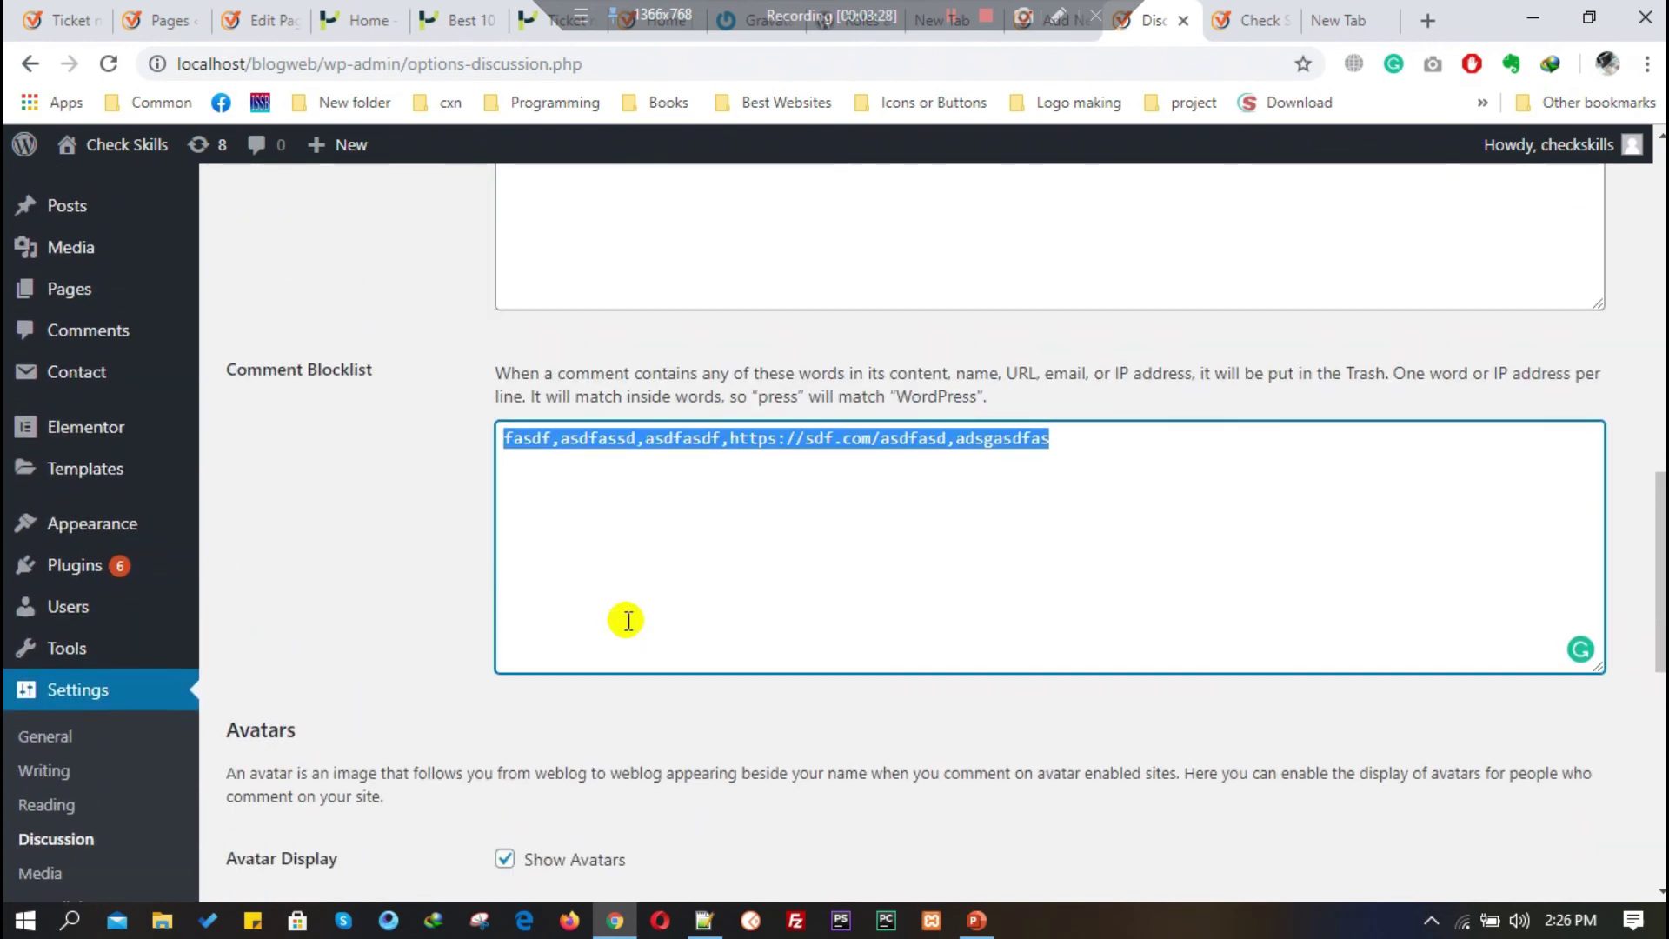
scroll(627, 621, "down", 1)
scroll(626, 621, "up", 6)
scroll(626, 621, "down", 6)
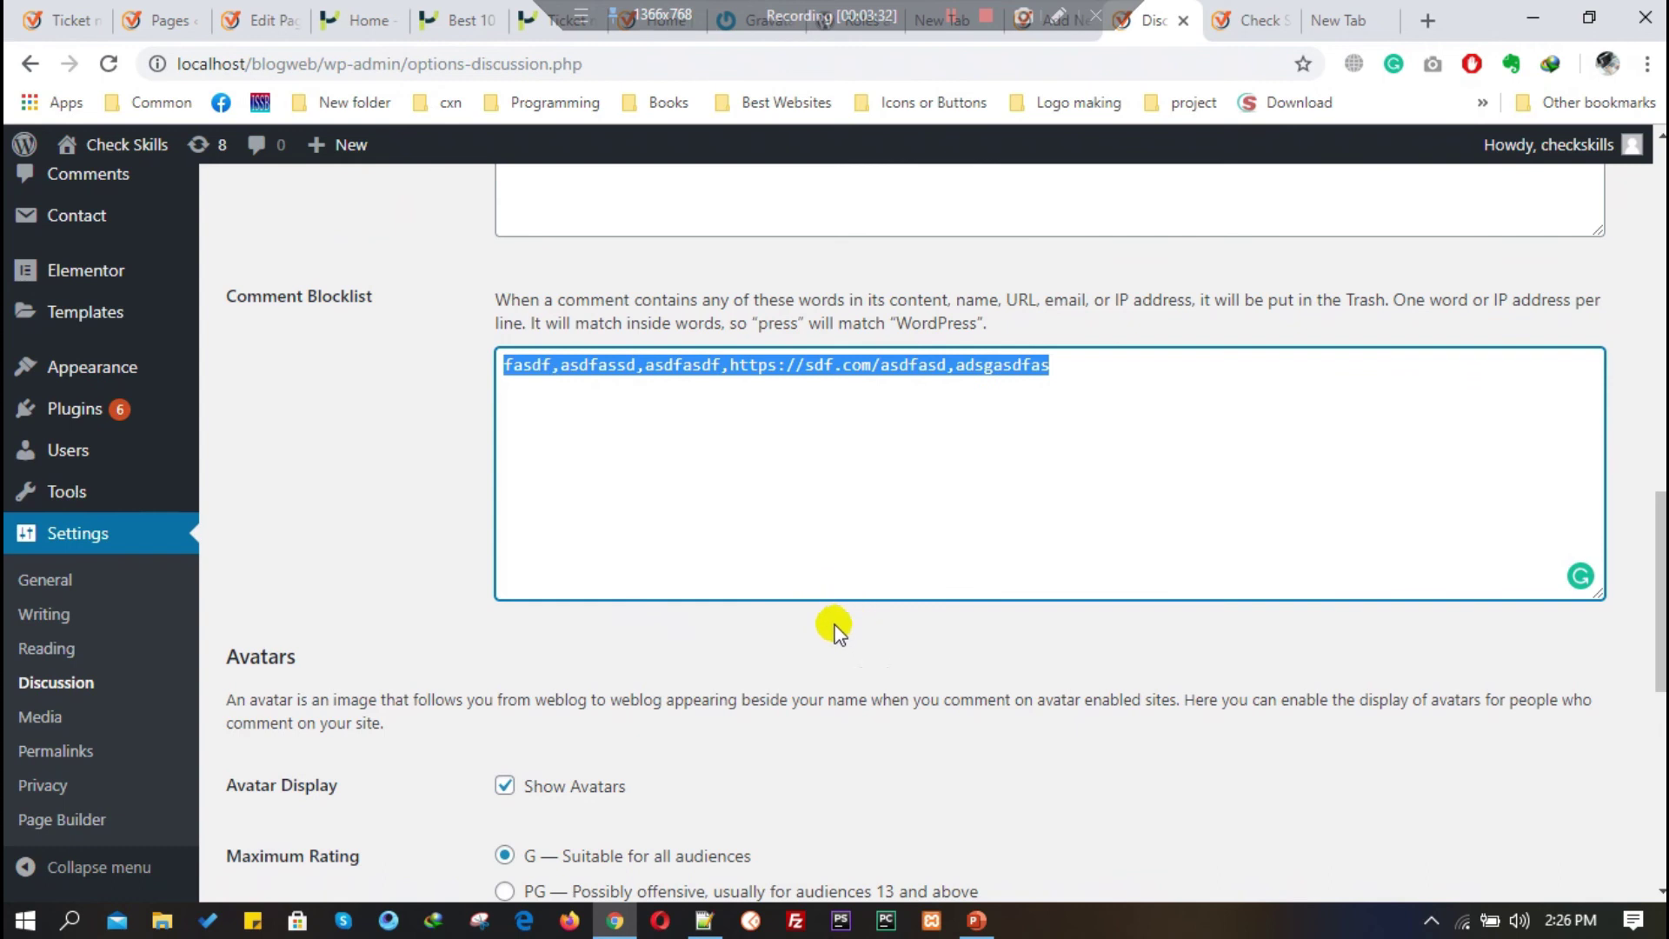
scroll(1322, 633, "up", 10)
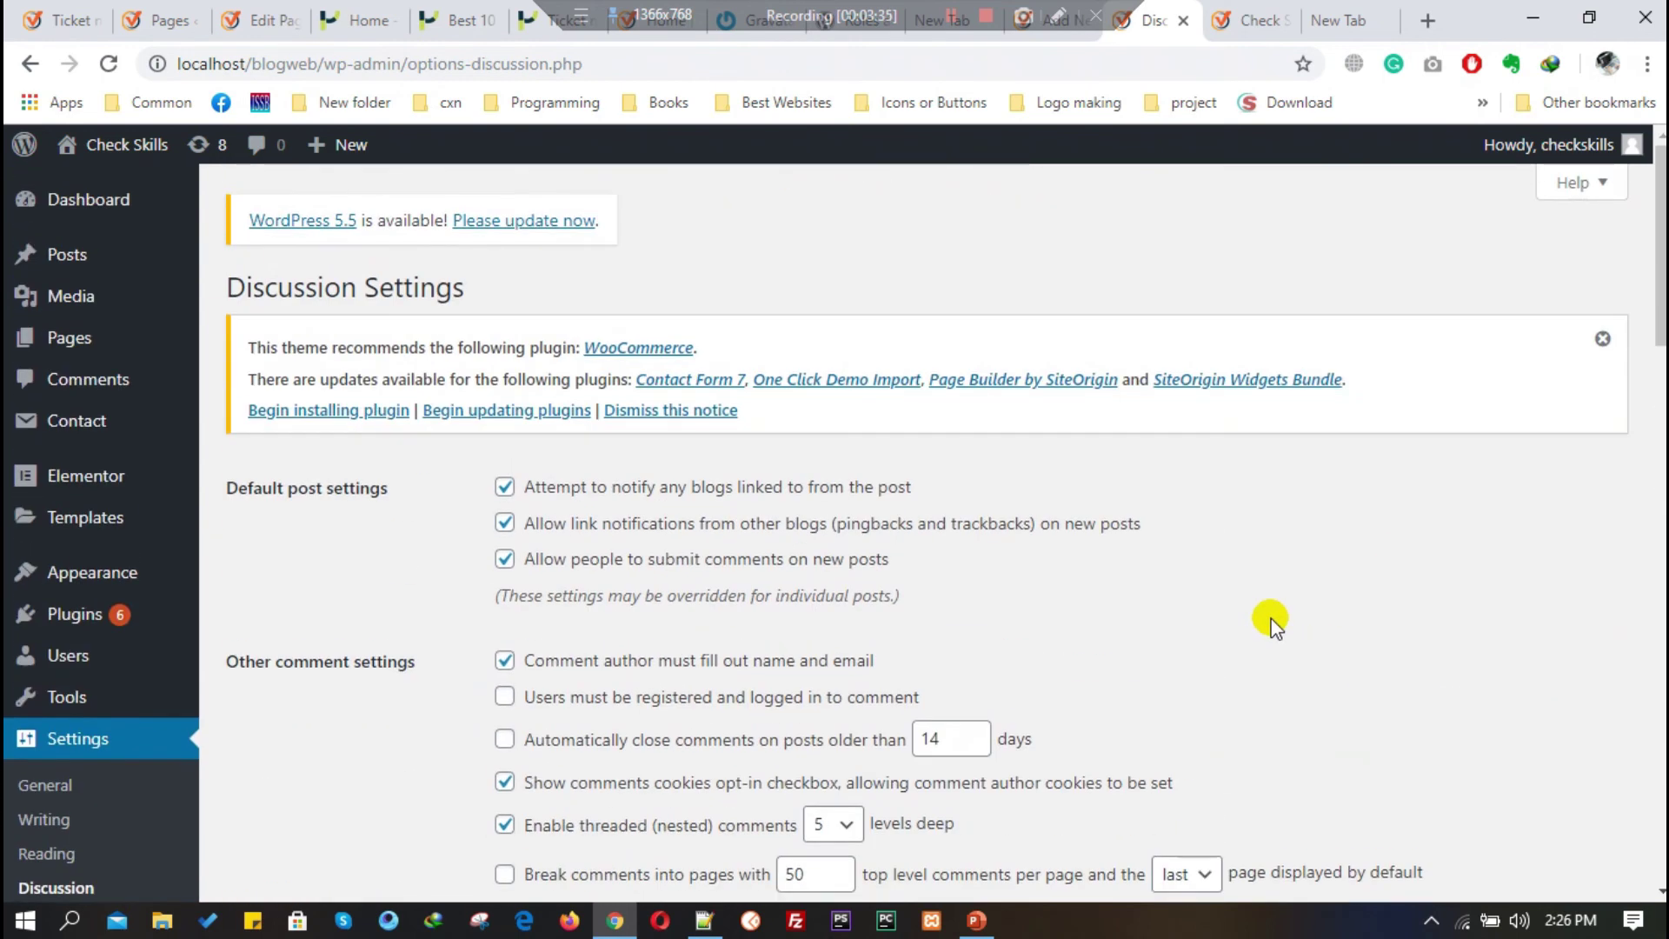
scroll(1114, 661, "down", 1)
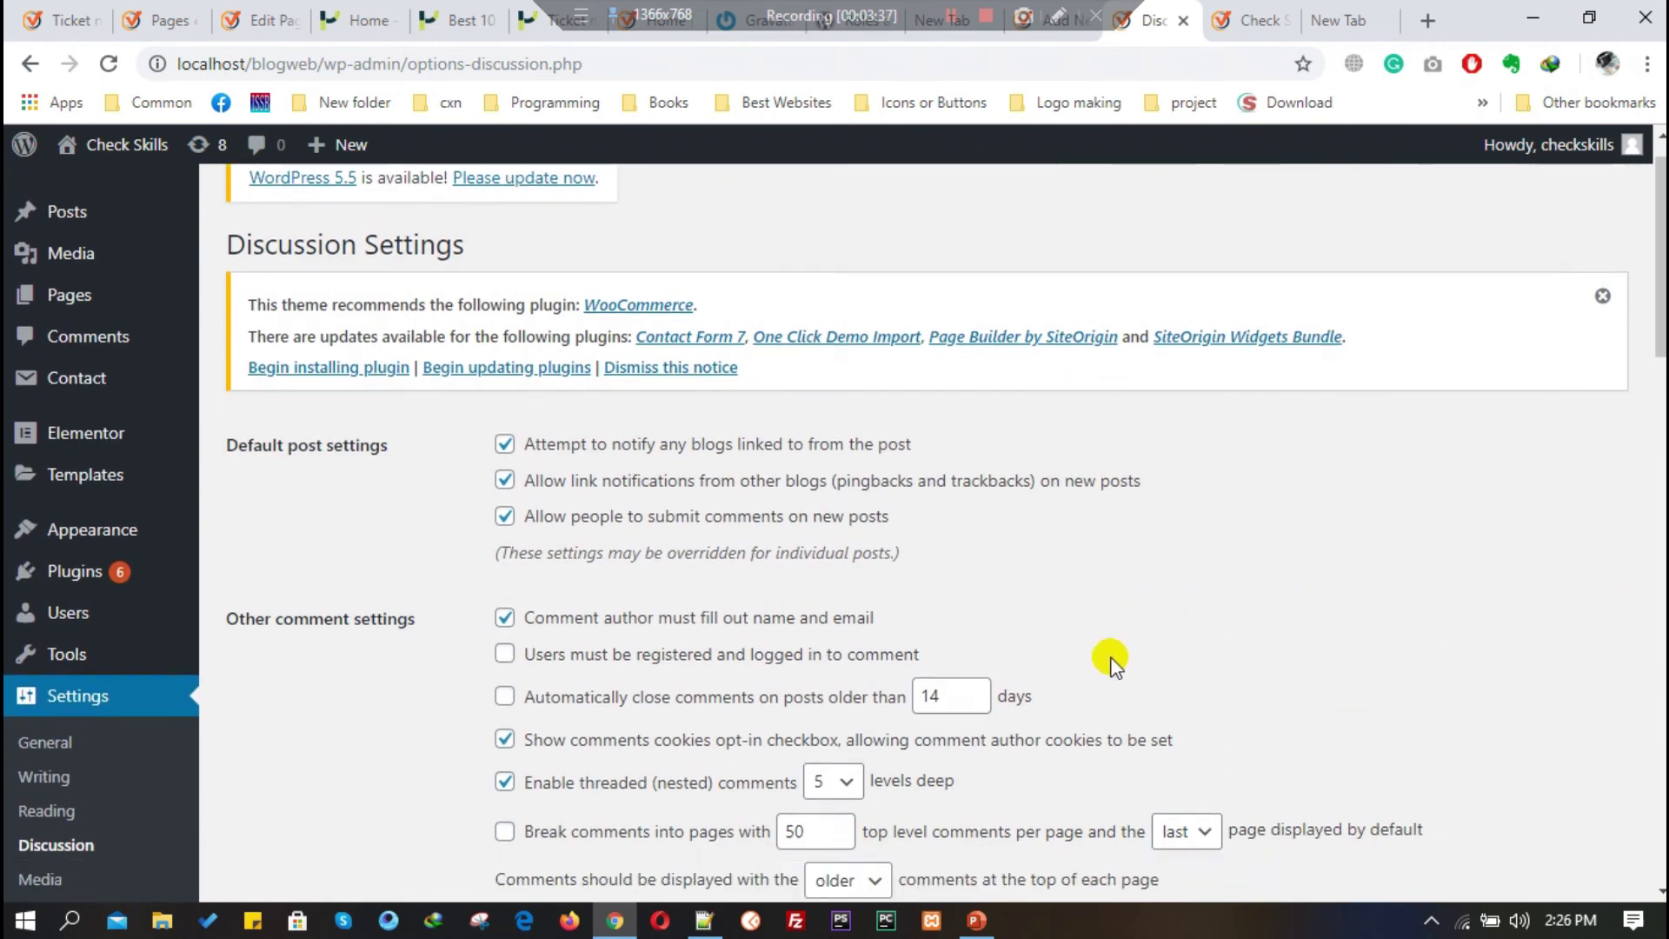
scroll(1114, 661, "down", 3)
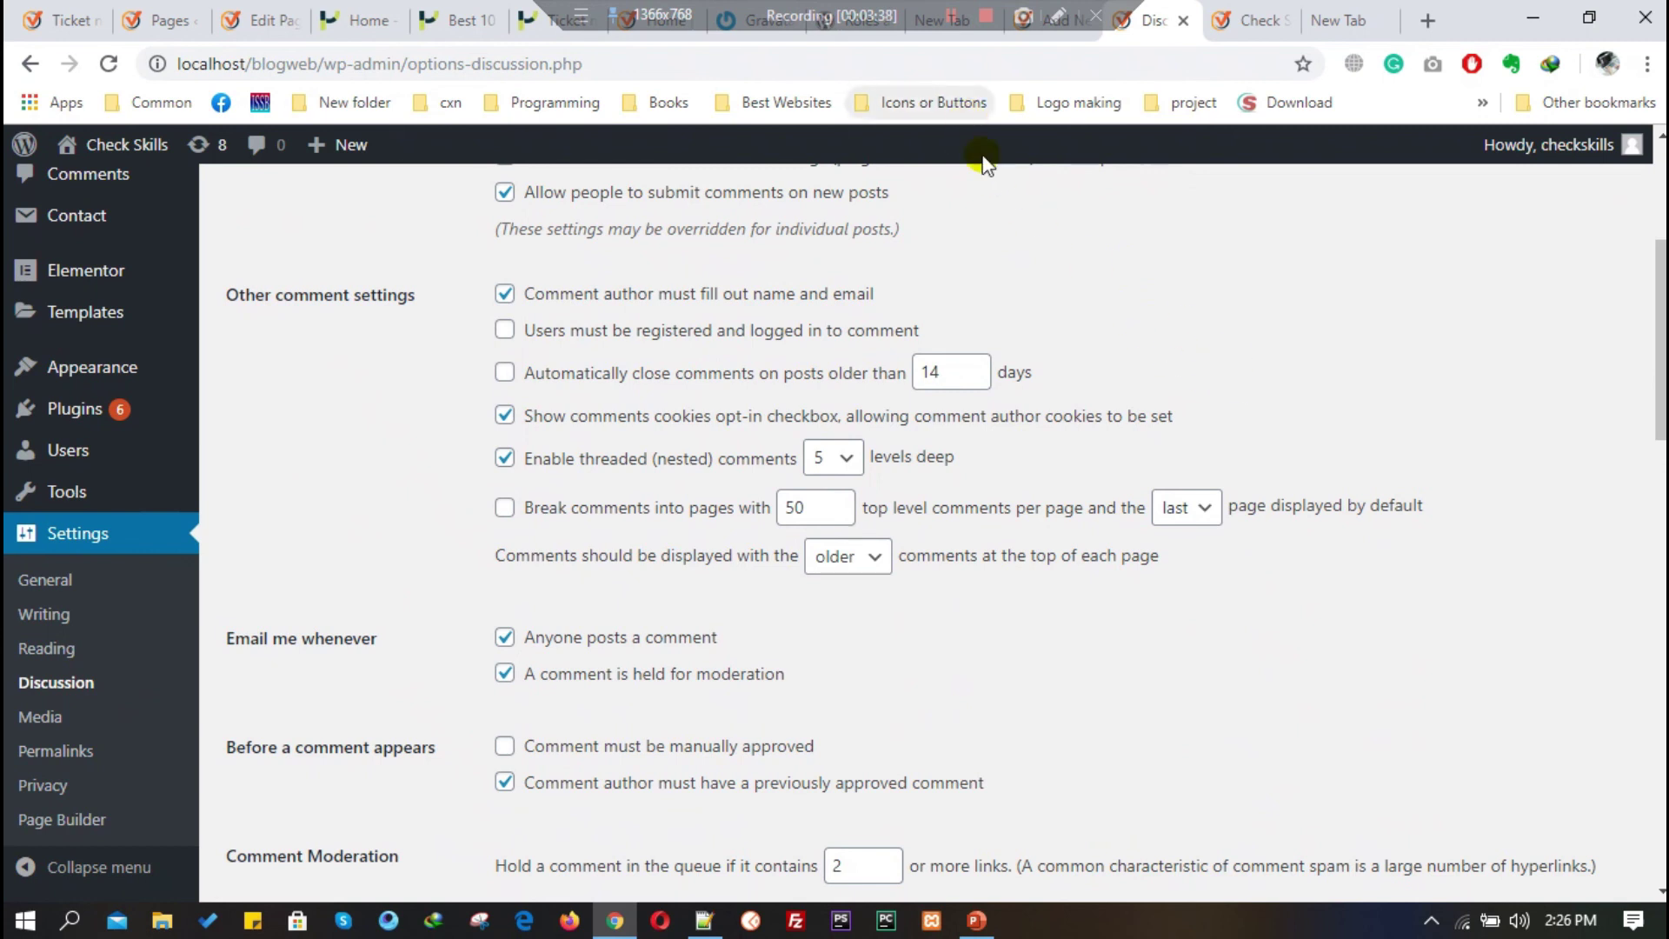